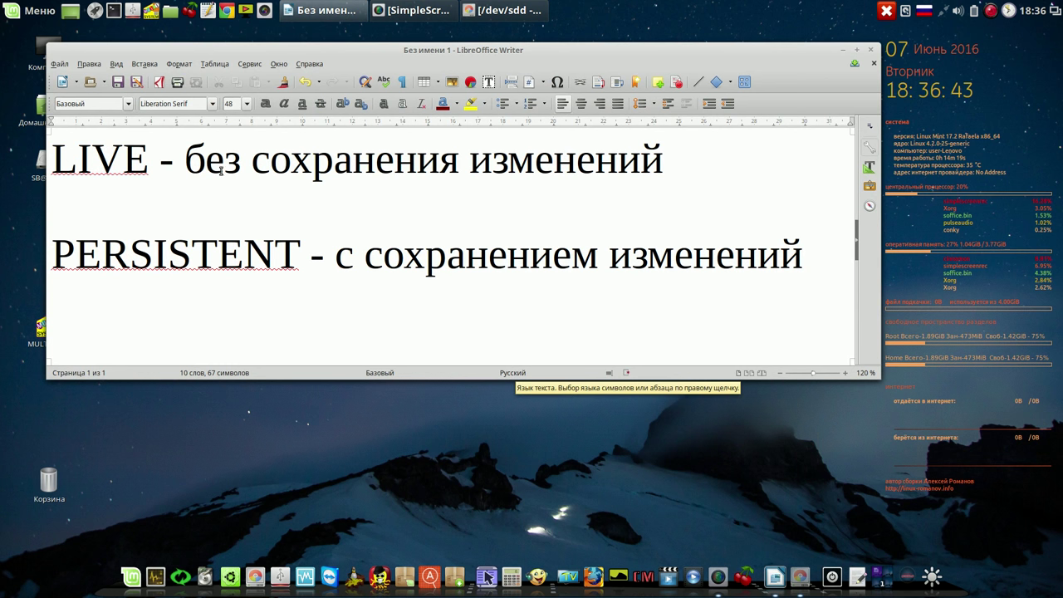
Highlight the LIVE and PERSISTENT lines in the document to compare the modes without and with saved changes
left_click_drag(51, 158, 673, 169)
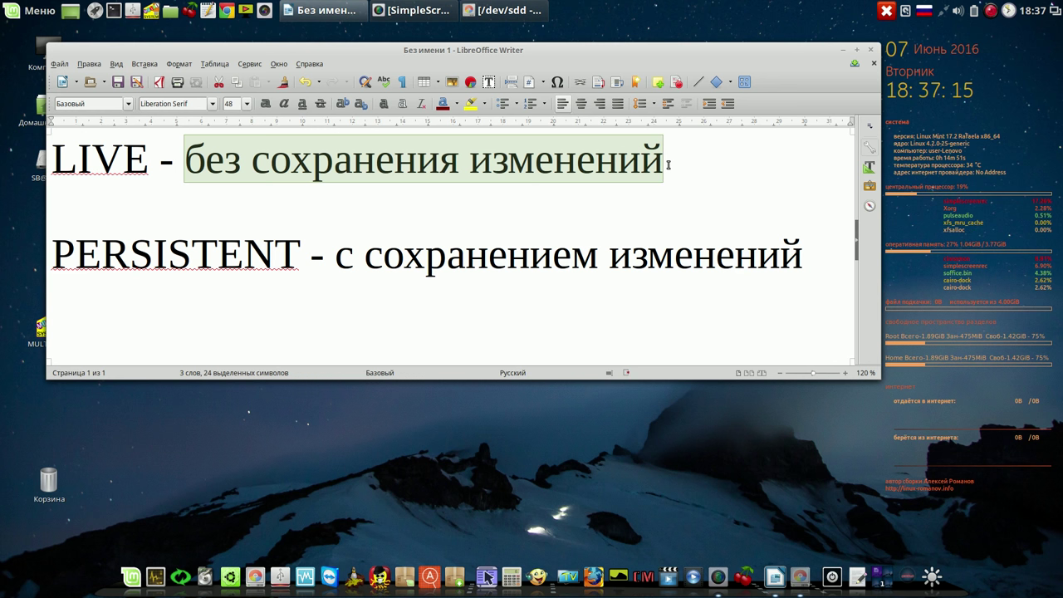
left_click_drag(300, 253, 56, 251)
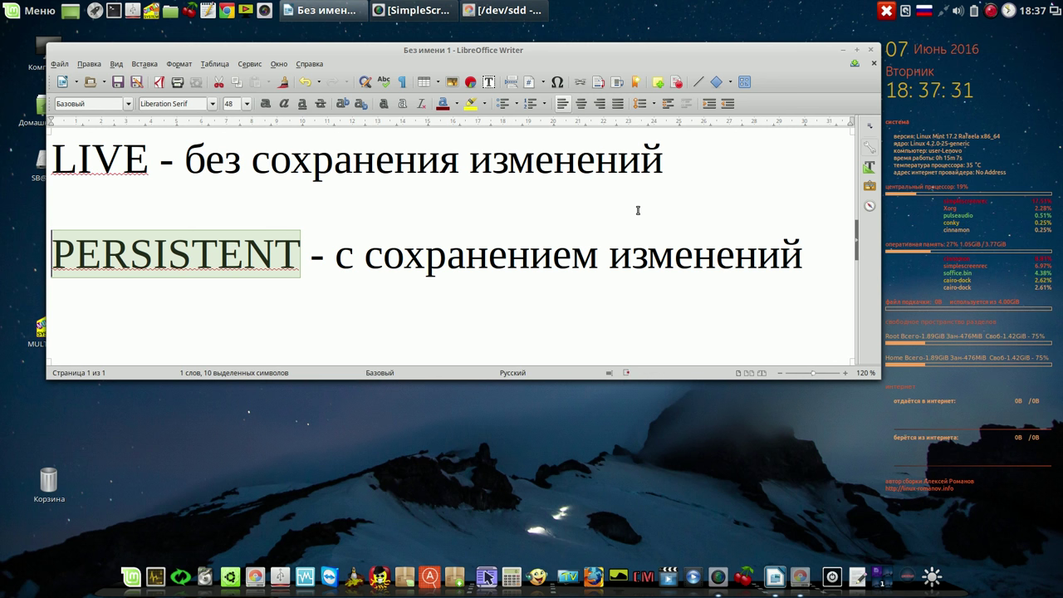
left_click_drag(661, 158, 61, 155)
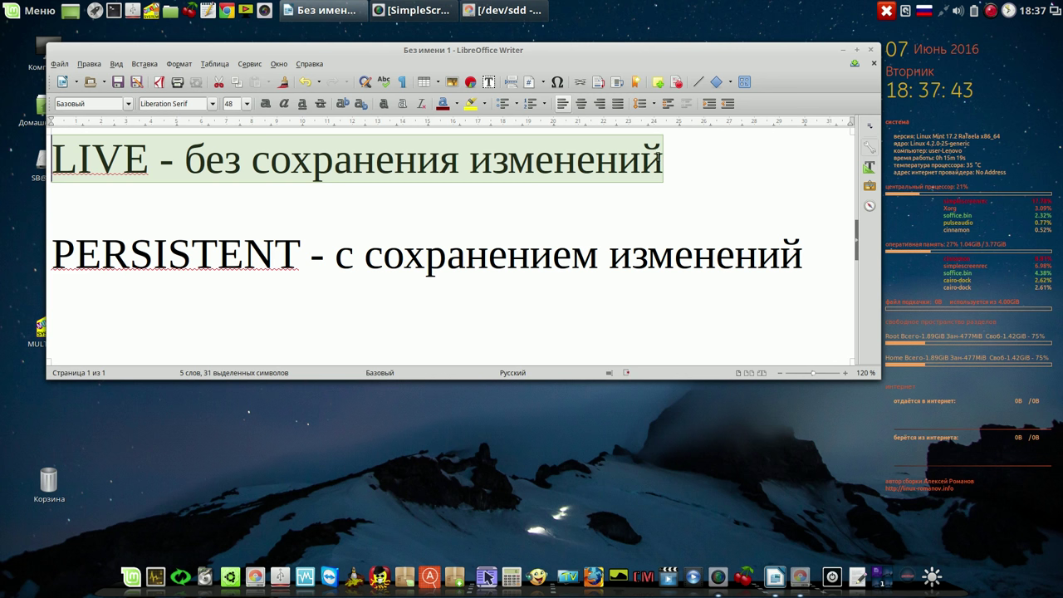
left_click(661, 165)
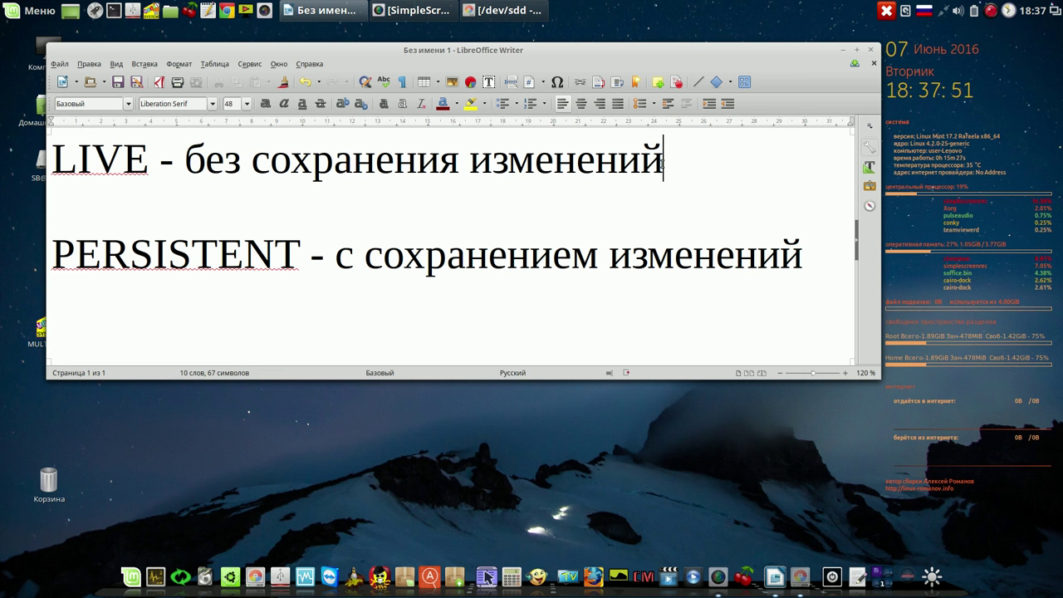
left_click_drag(52, 251, 800, 256)
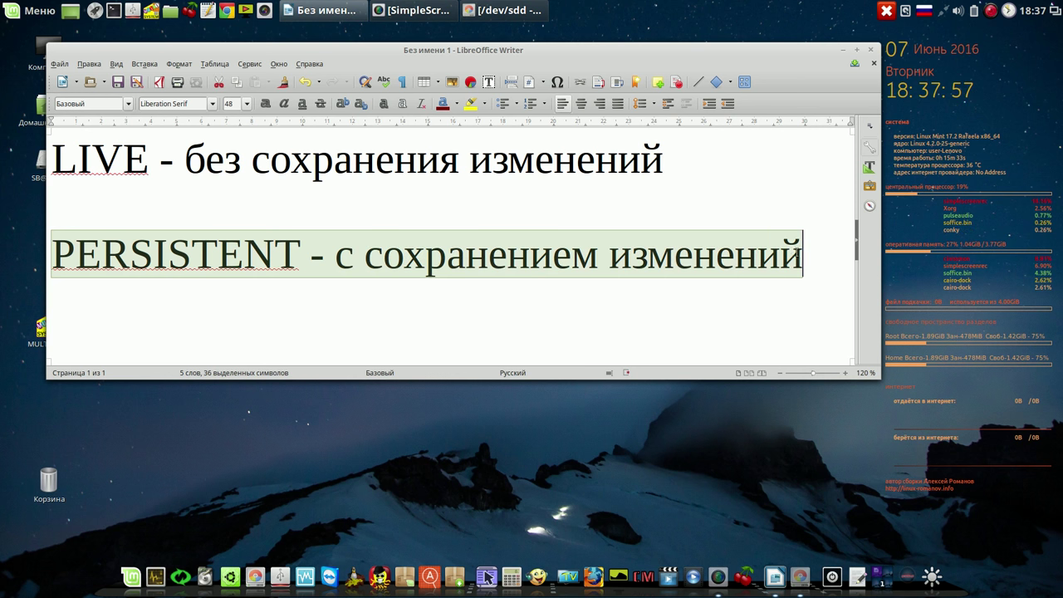
left_click(664, 162)
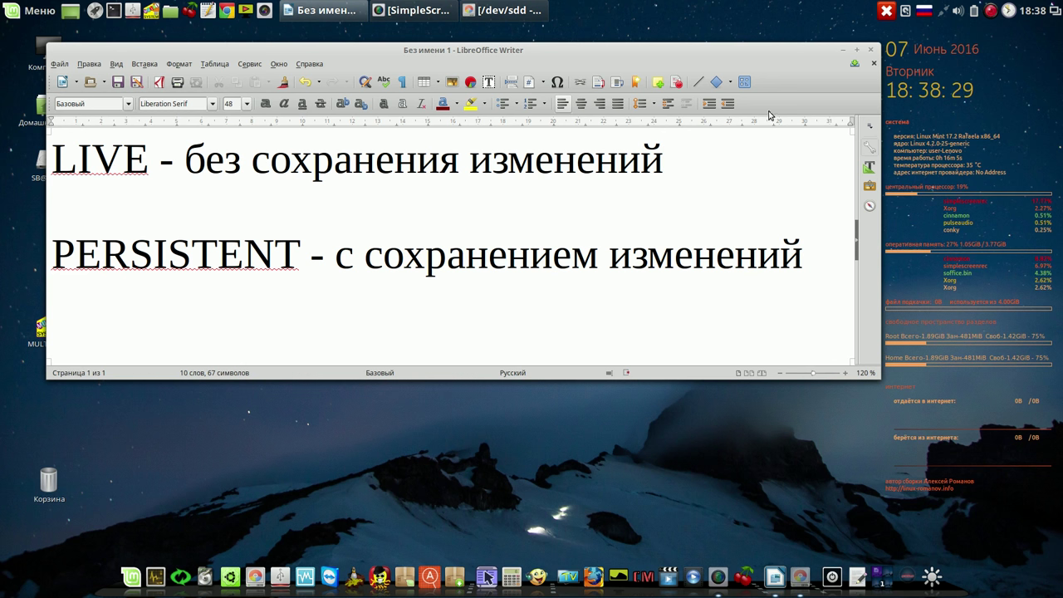
left_click_drag(771, 52, 771, 51)
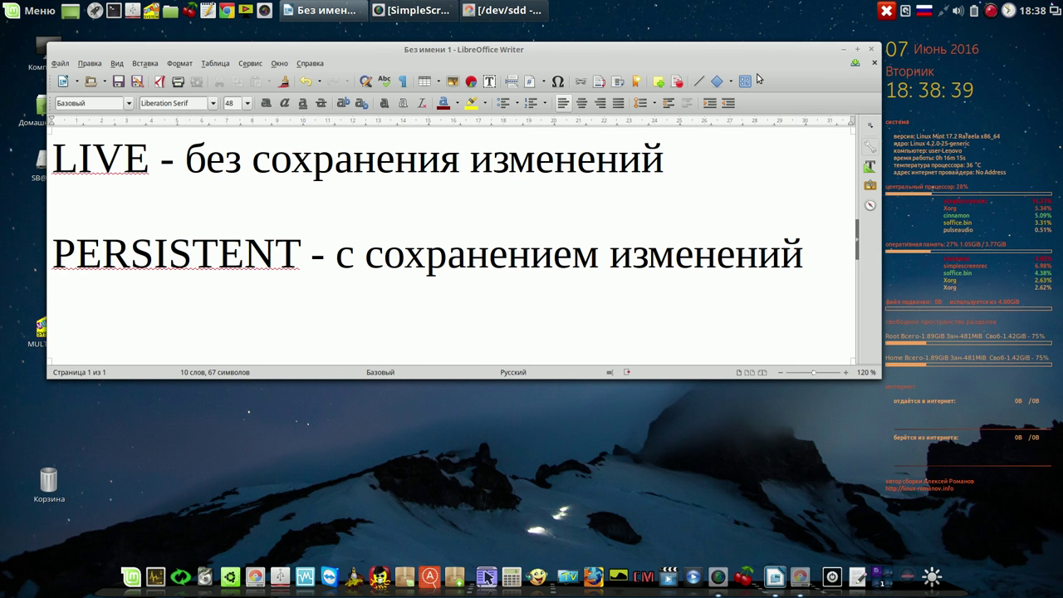
Switch to GParted to examine the partition layout of /dev/sdd, and close it
left_click(505, 11)
left_click_drag(590, 82, 527, 201)
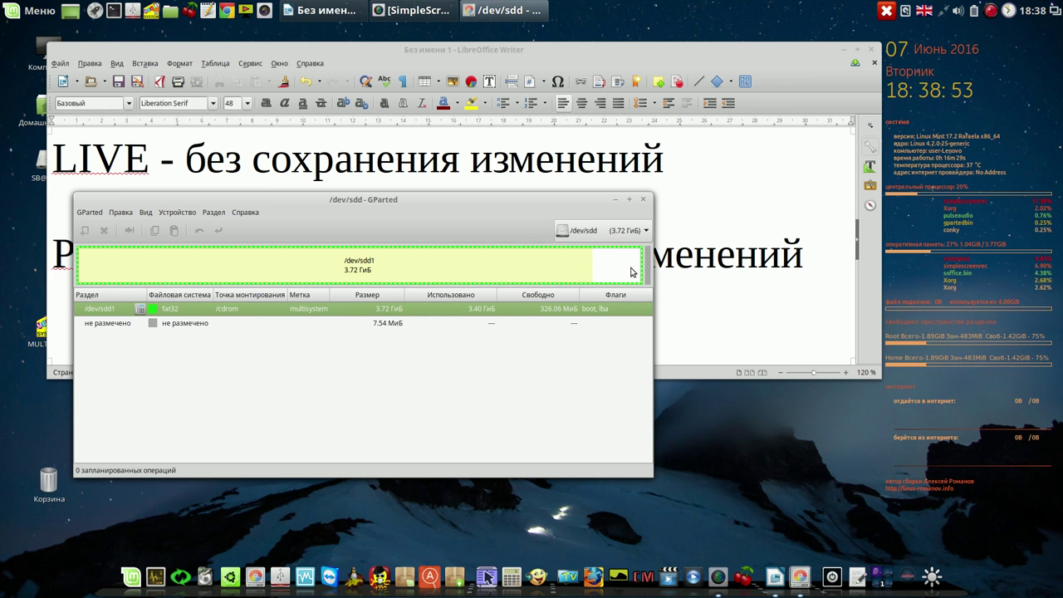
left_click(644, 202)
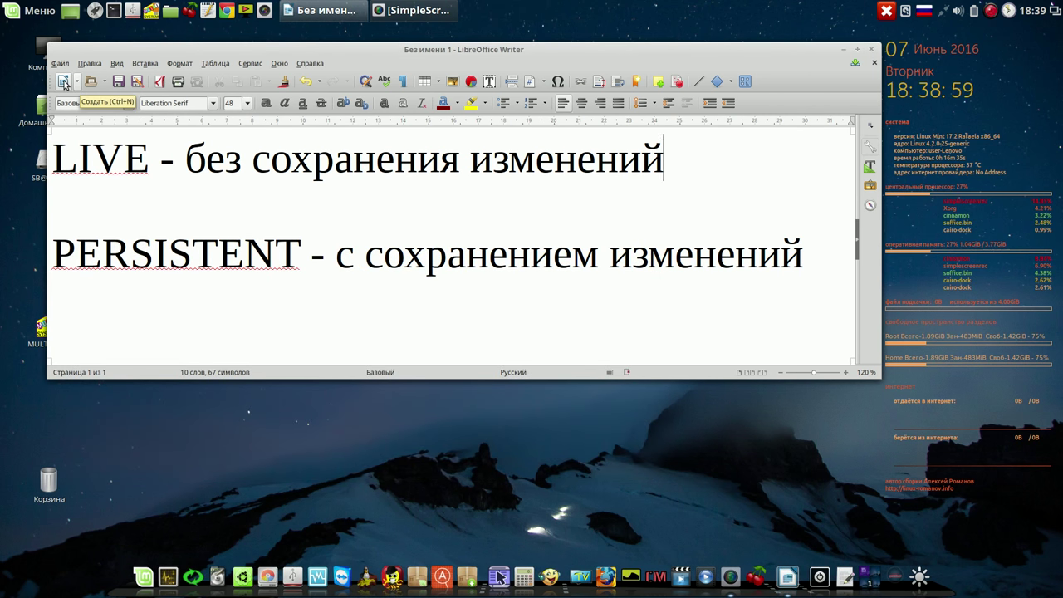
Save the untitled document to the desktop under the name live
left_click(119, 82)
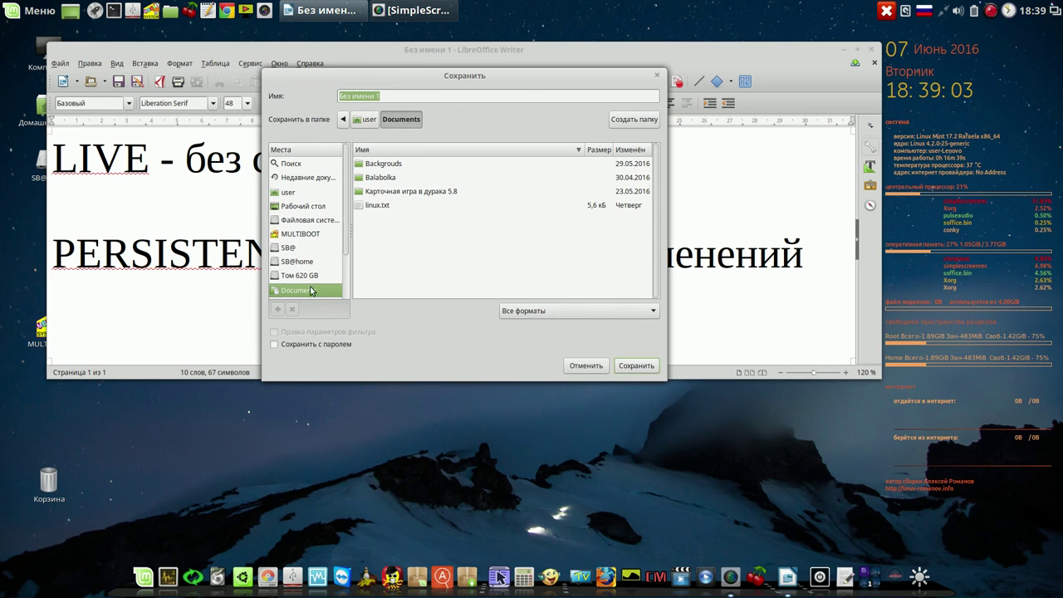
left_click(318, 208)
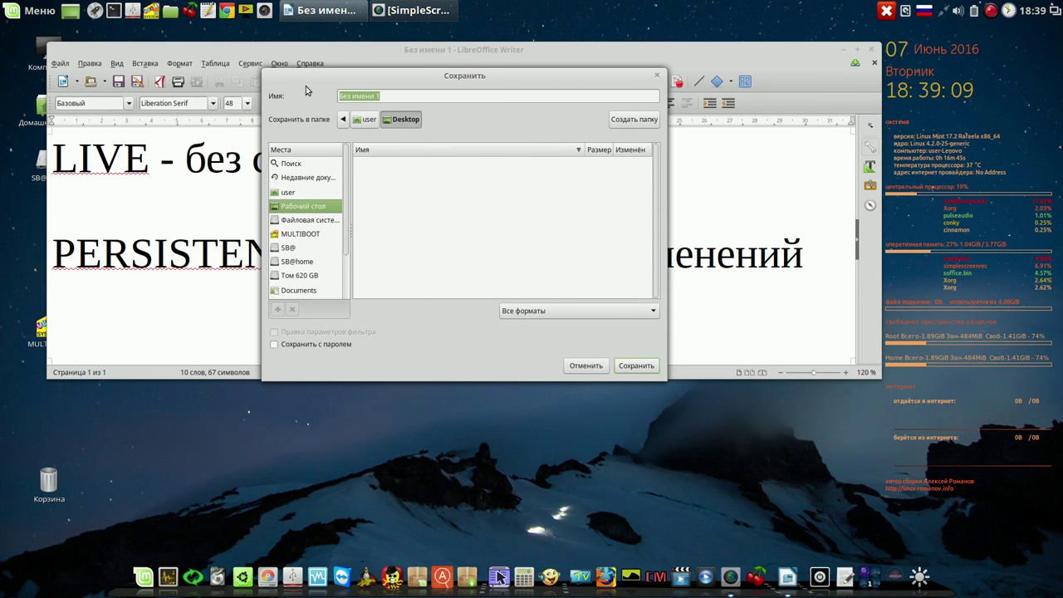
type("дшму")
key("alt+shift")
key("BackSpace")
key("BackSpace")
key("BackSpace")
key("BackSpace")
type("live")
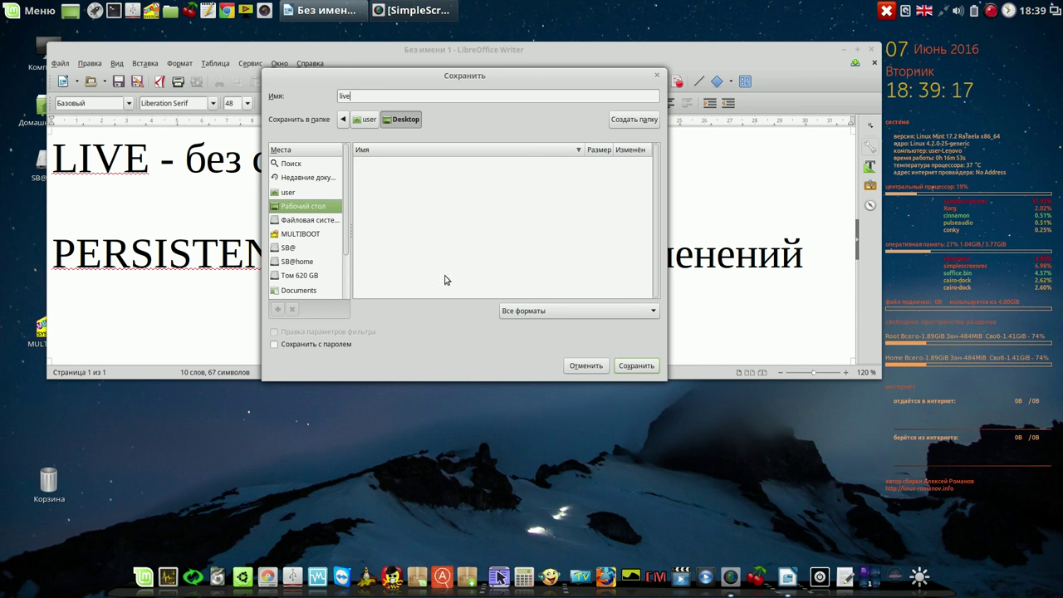
left_click(640, 368)
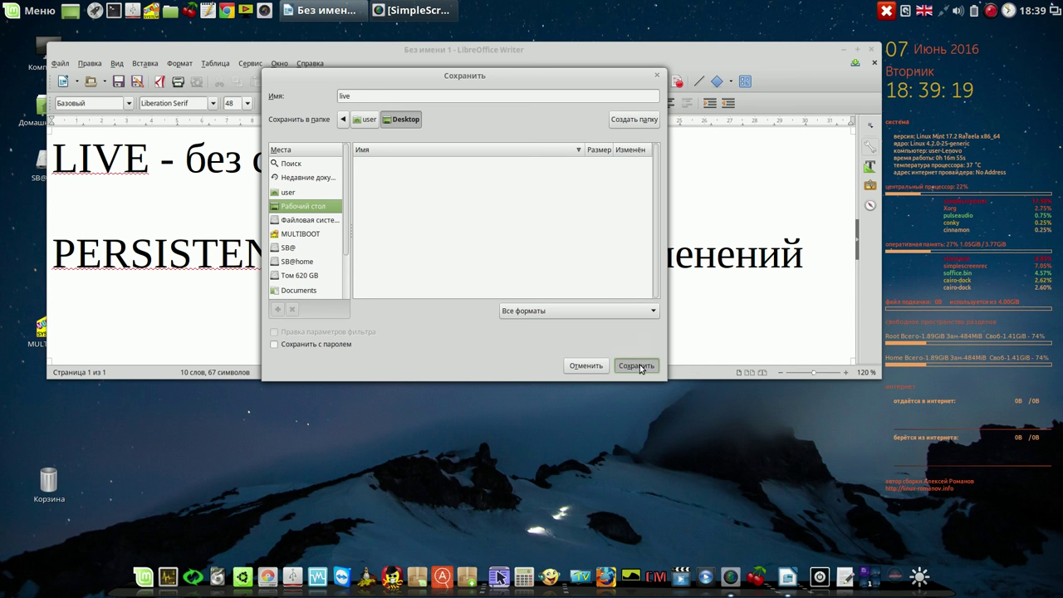
Close the document, reopen live.odt from the desktop to check its text, and close it again
left_click(872, 50)
double_click(50, 215)
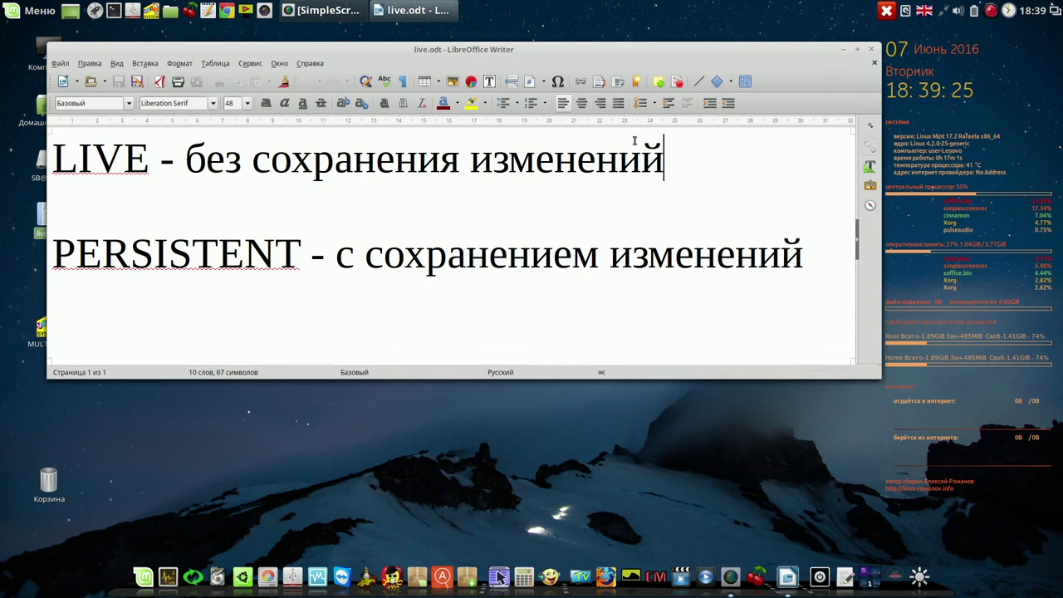
left_click(870, 49)
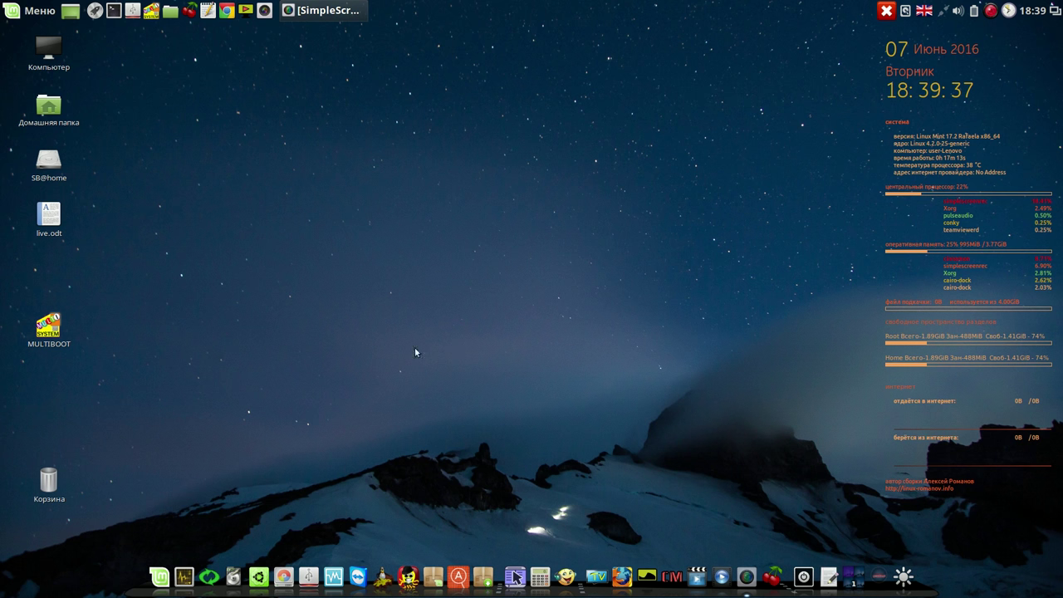
Switch to Balabolka and try to read the open book aloud with the ELAN TTS Russian (Nicolai 16Khz) voice
left_click(565, 573)
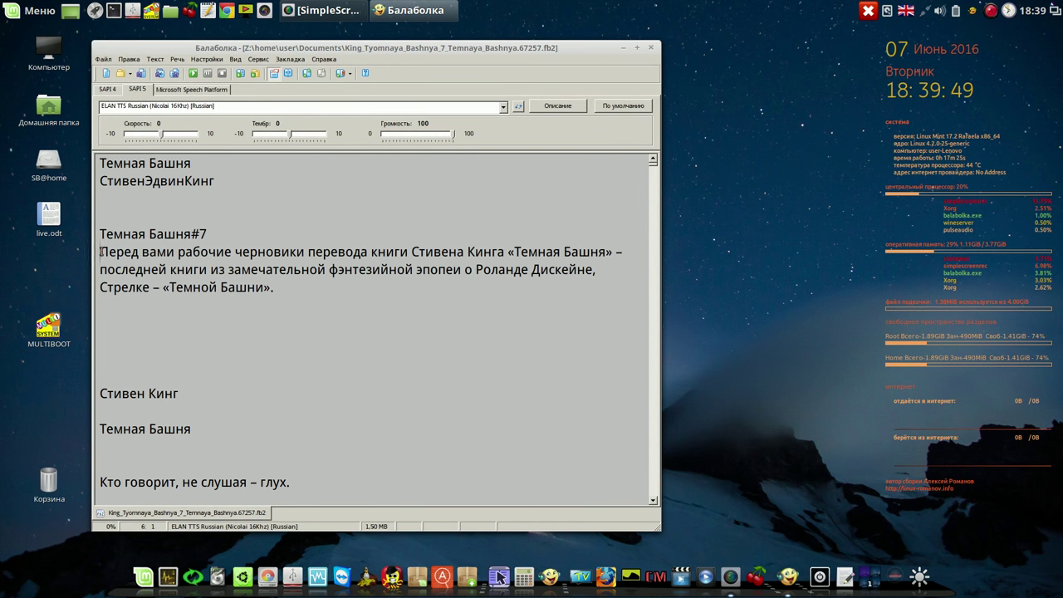
left_click(194, 73)
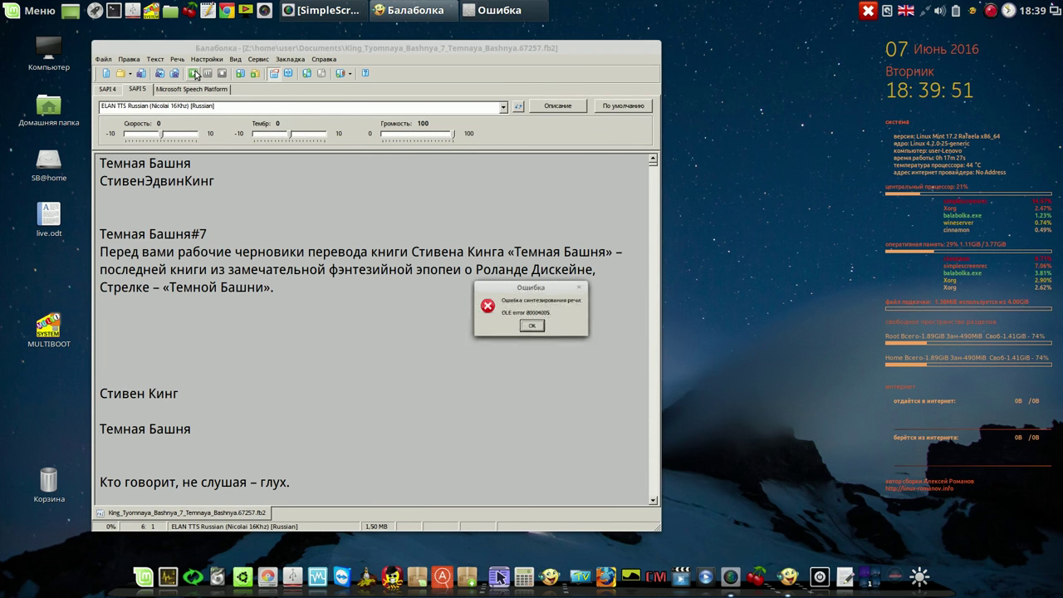
left_click(534, 328)
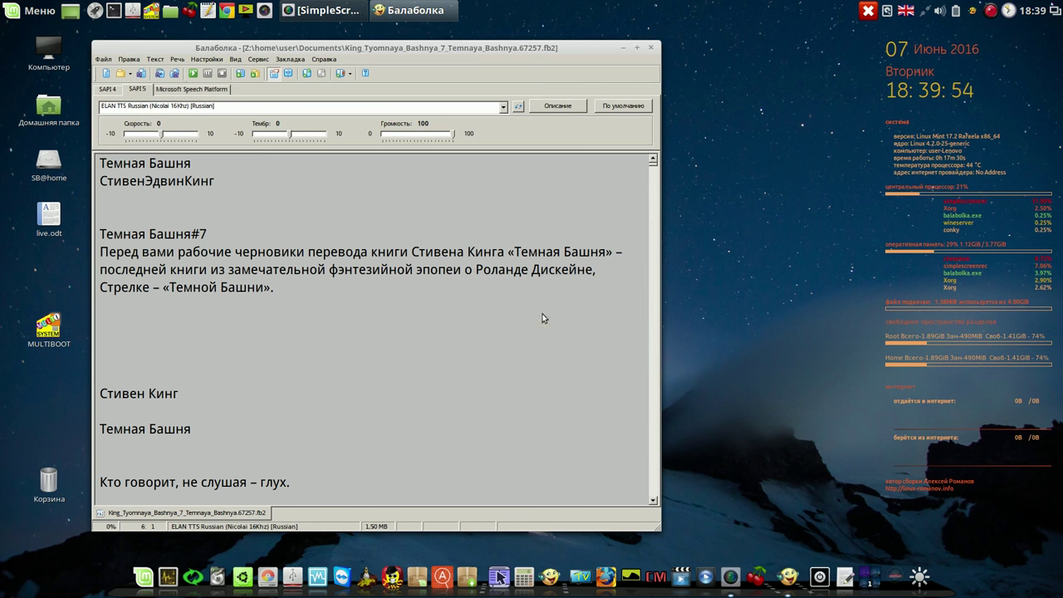
left_click(650, 49)
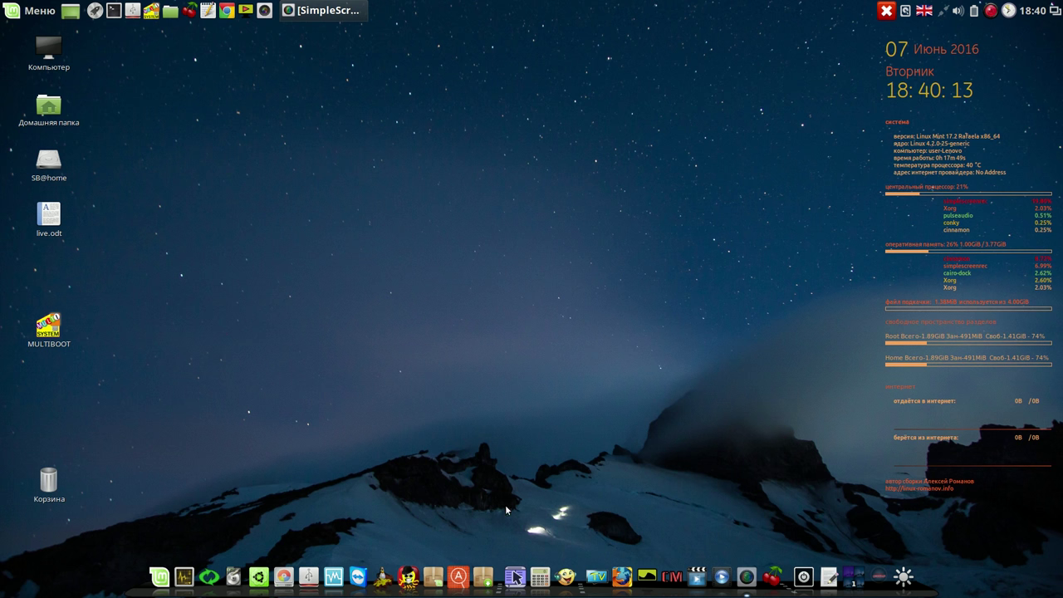
Find Elan Nicolai.msi in the Balabolka folder inside Documents and run it with Wine
left_click(169, 10)
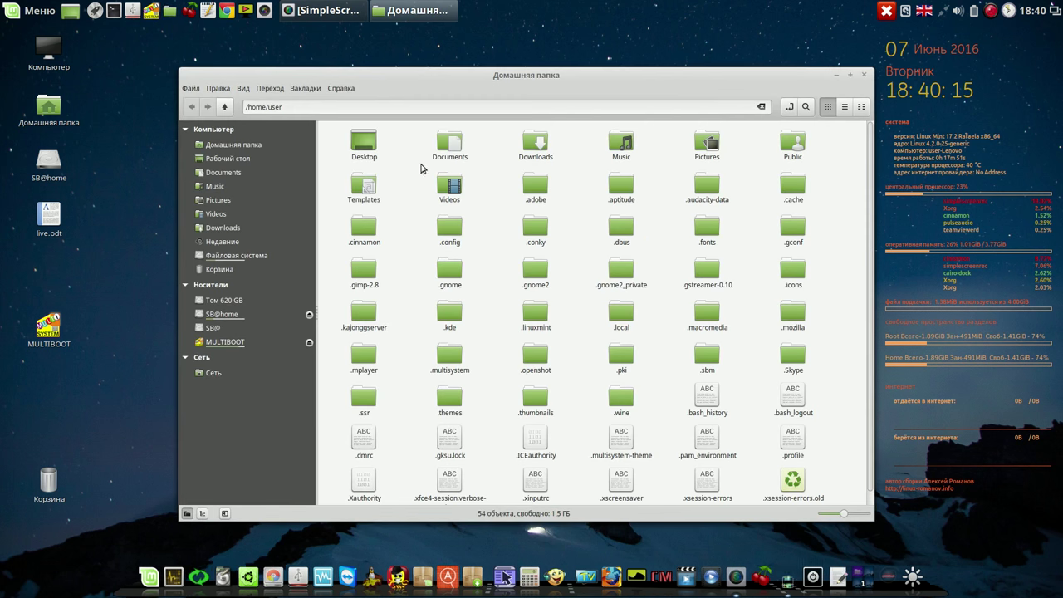
left_click(225, 171)
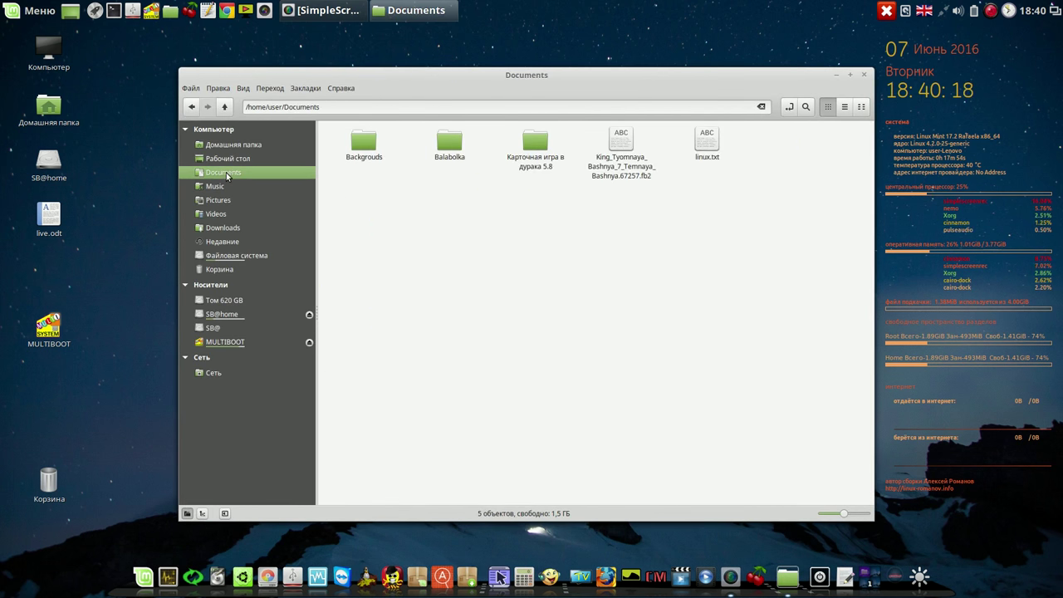
double_click(449, 145)
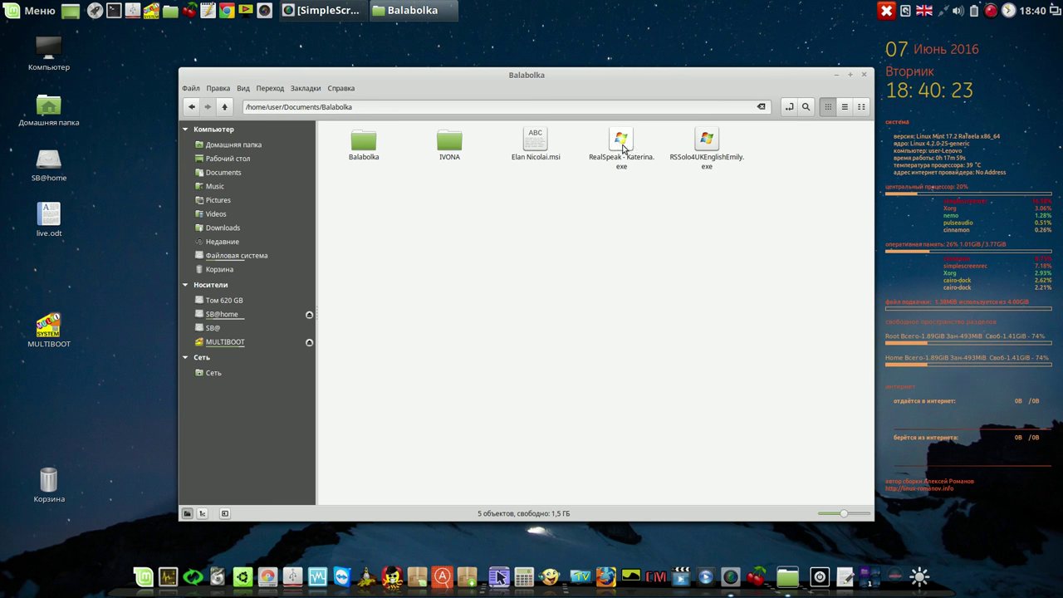
left_click(544, 142)
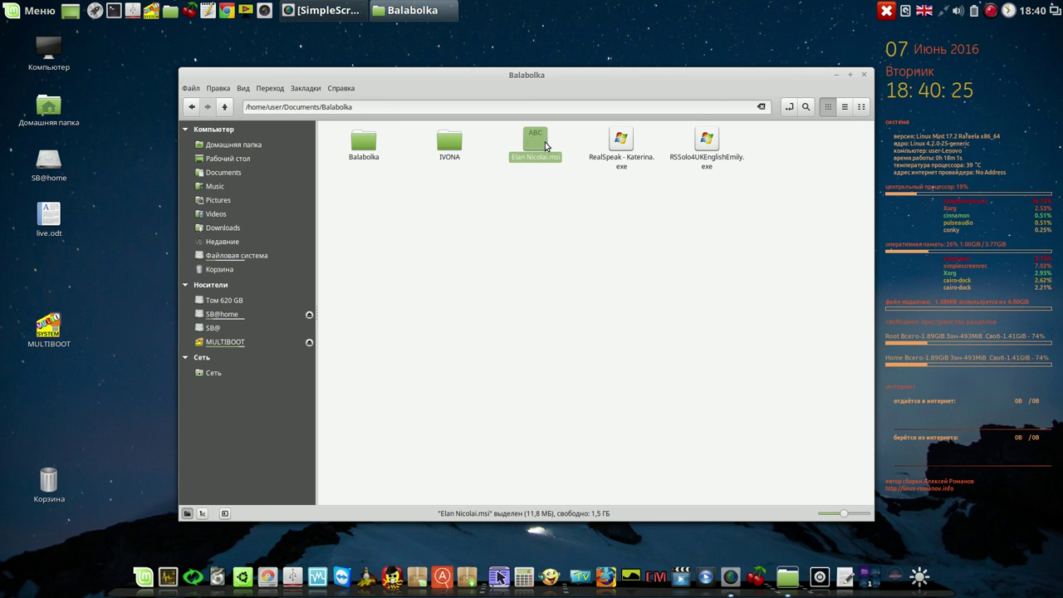
right_click(533, 146)
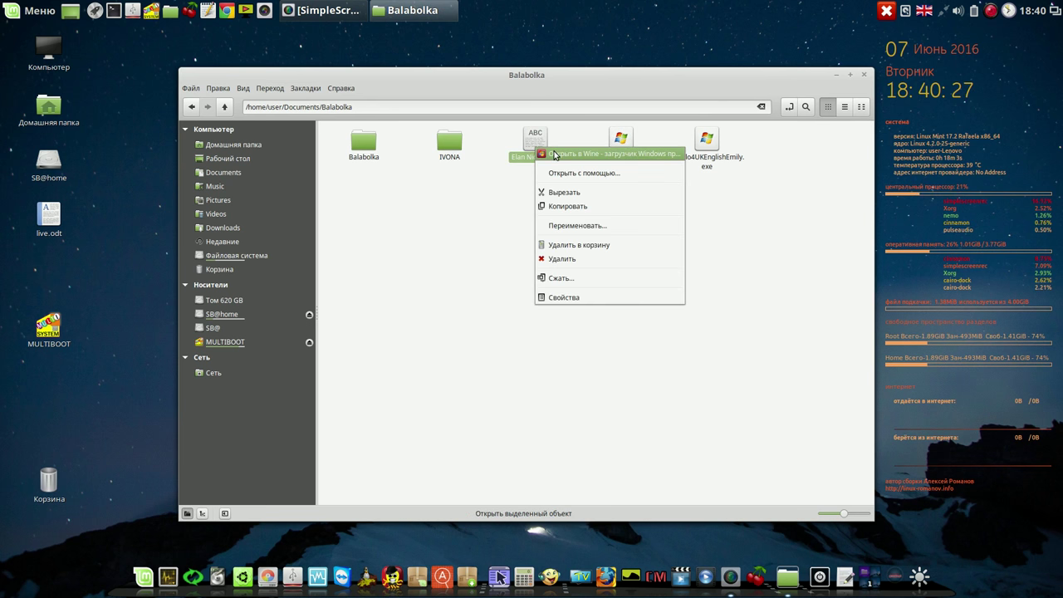
left_click(581, 154)
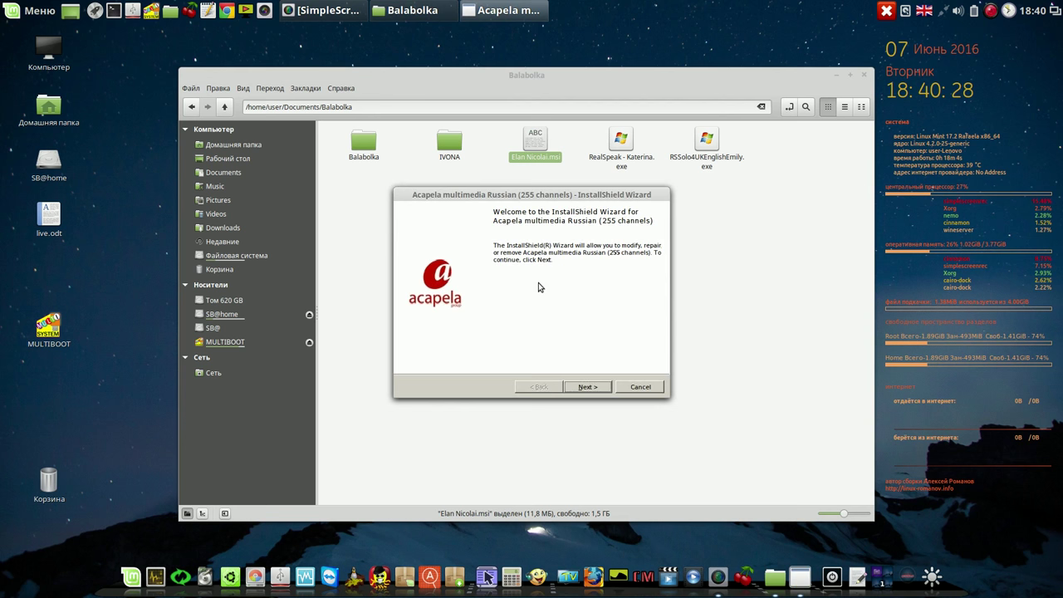
Repair the Acapela multimedia Russian installation through its setup wizard, and close the file manager
left_click(587, 387)
left_click(289, 292)
left_click(470, 387)
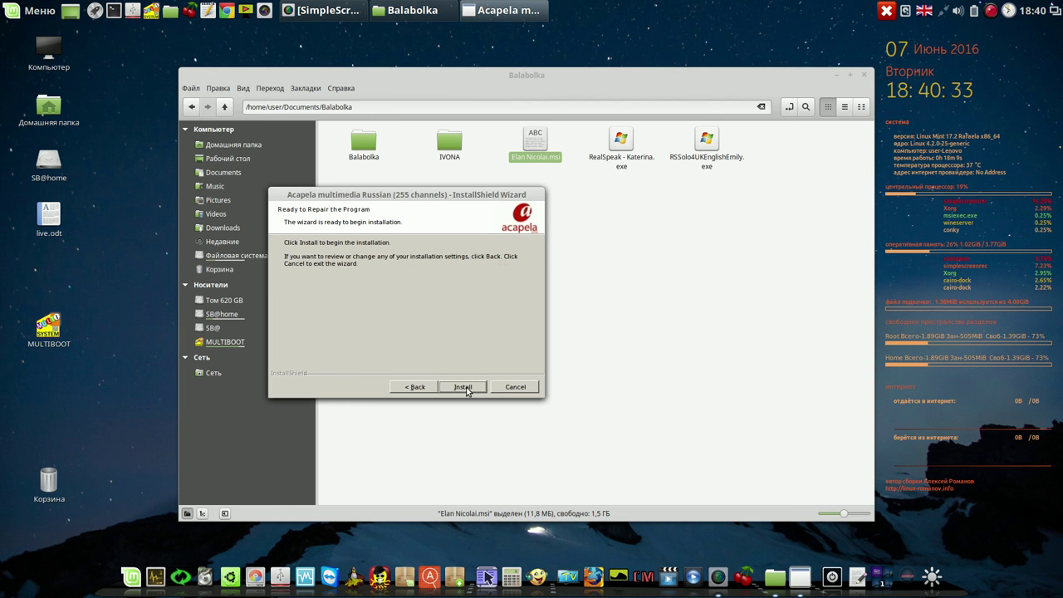
left_click(467, 388)
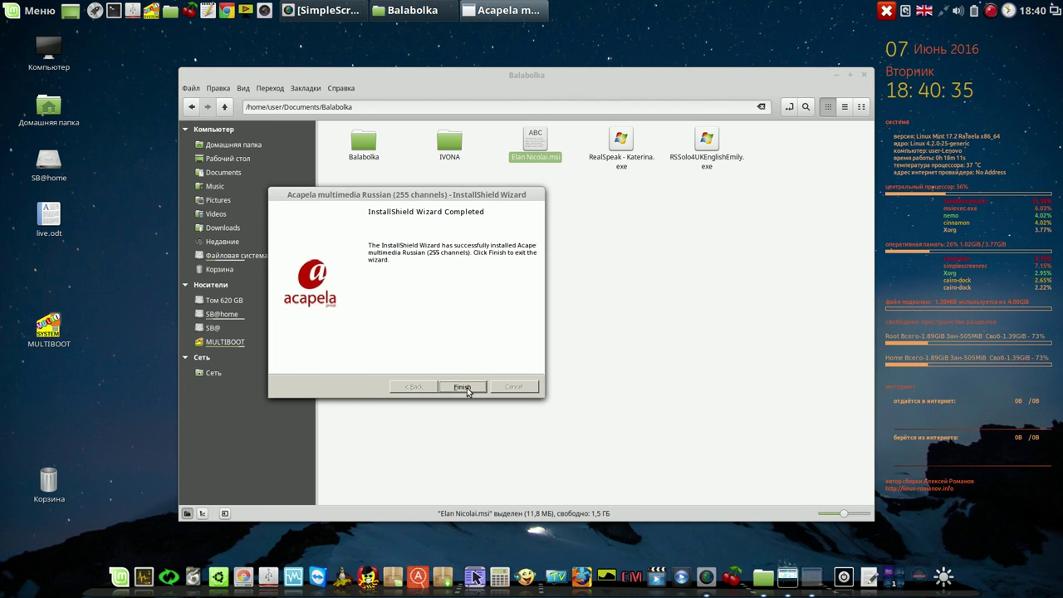
left_click(467, 389)
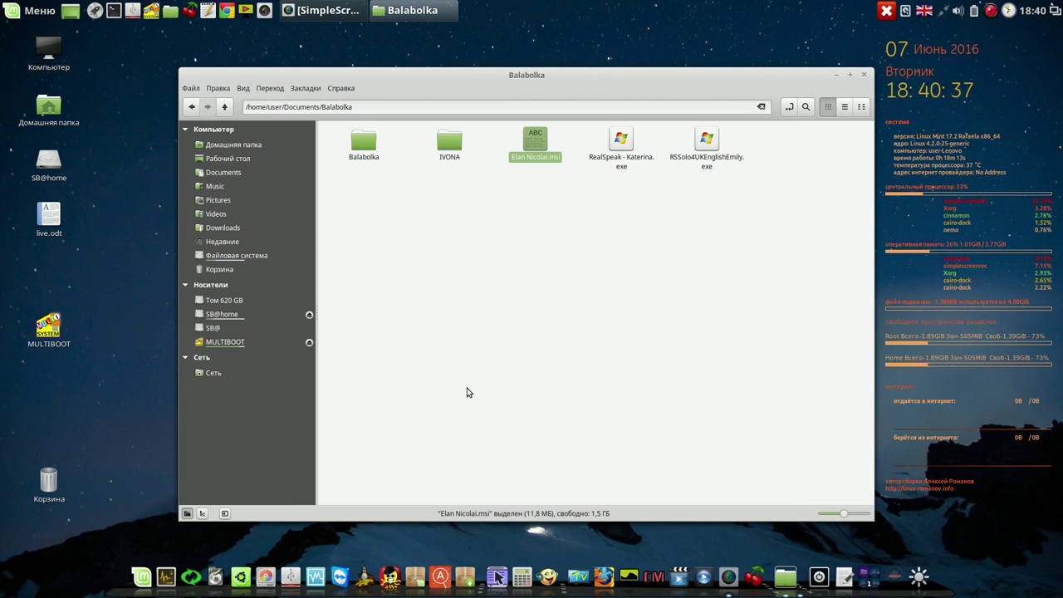
left_click(865, 75)
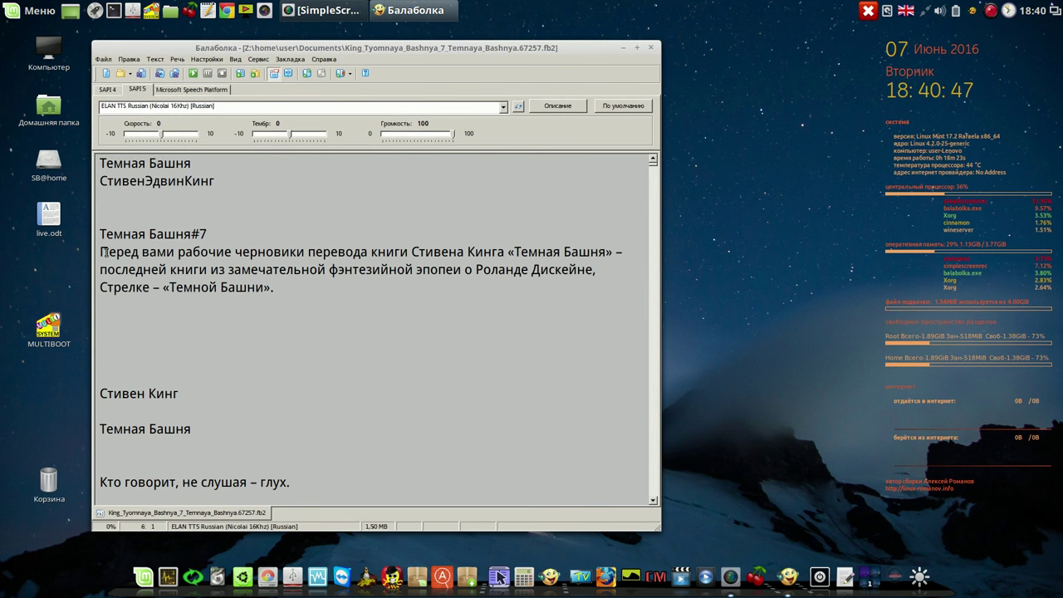
Test reading the book aloud in Balabolka with the system output volume raised, and stop playback before closing the program
left_click(192, 74)
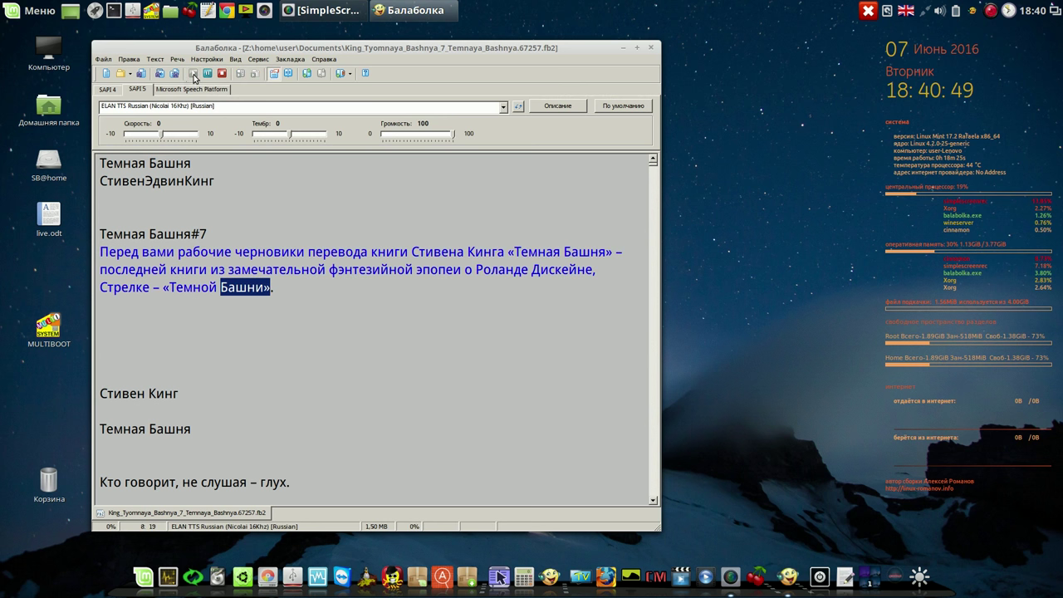
right_click(941, 12)
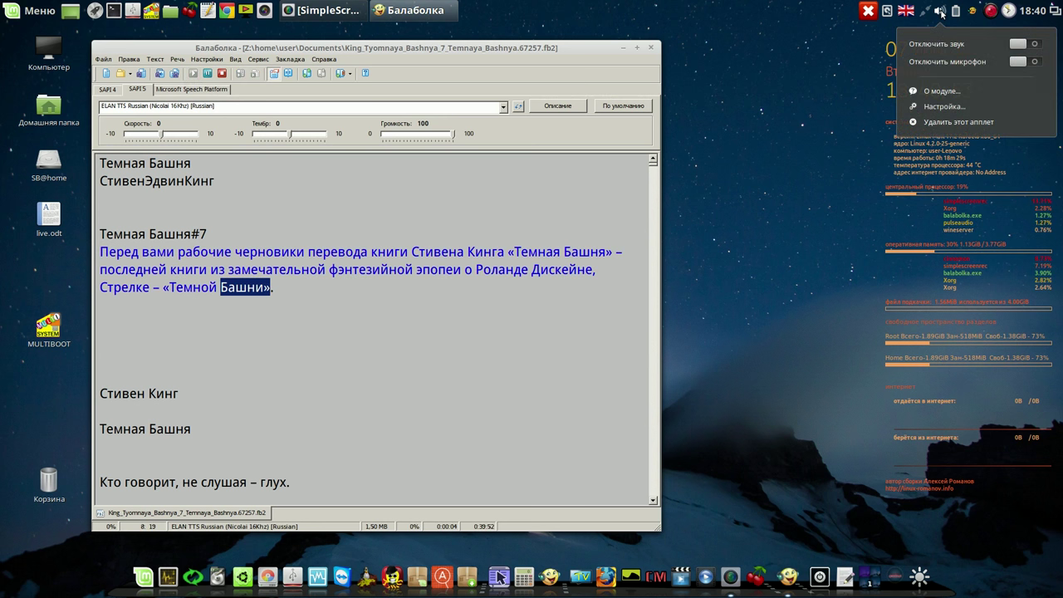
left_click(941, 13)
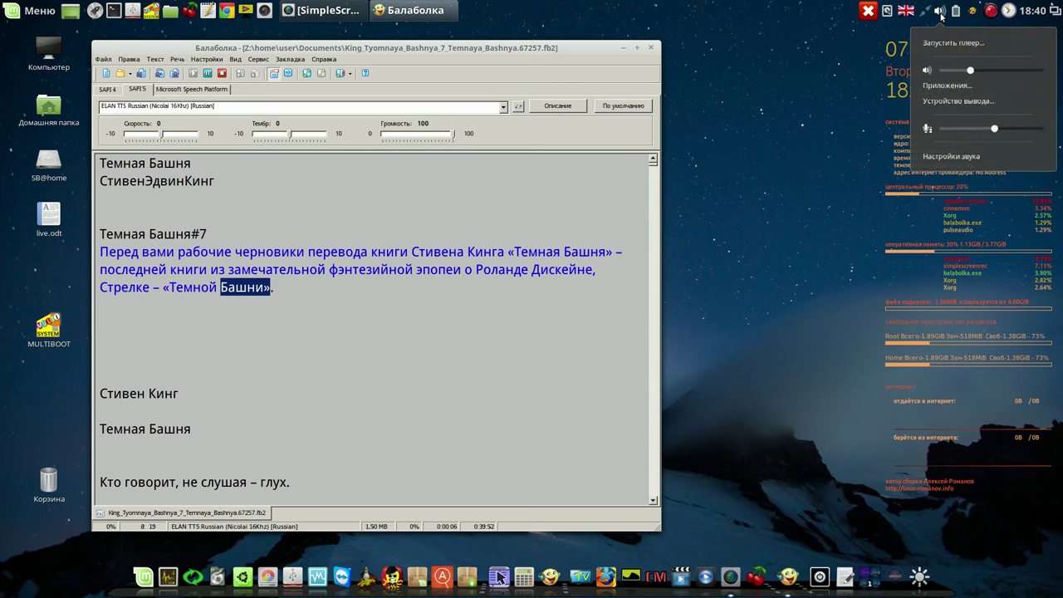
left_click_drag(971, 70, 1008, 72)
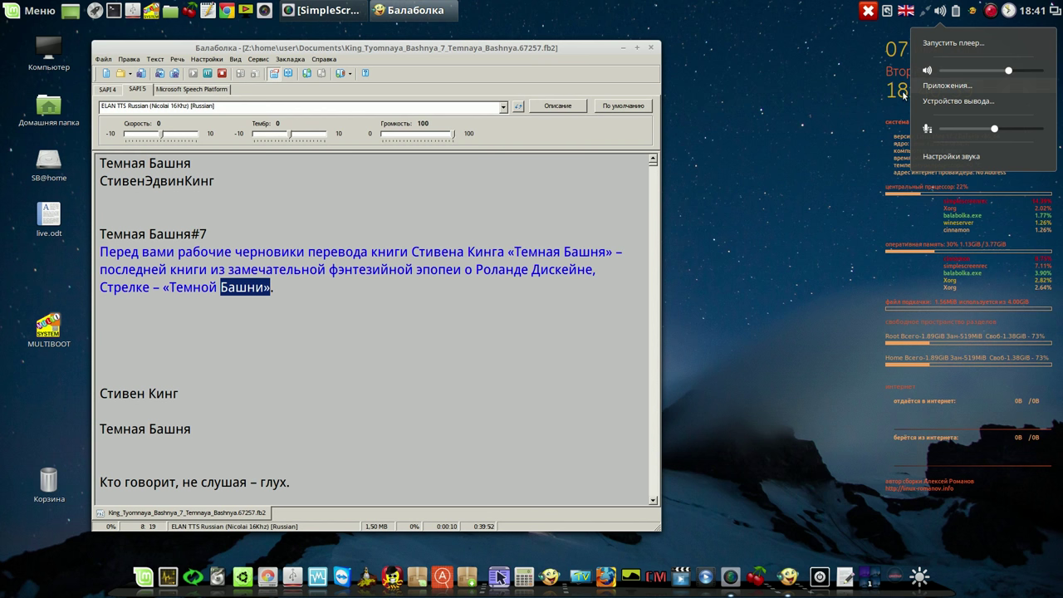
left_click(222, 73)
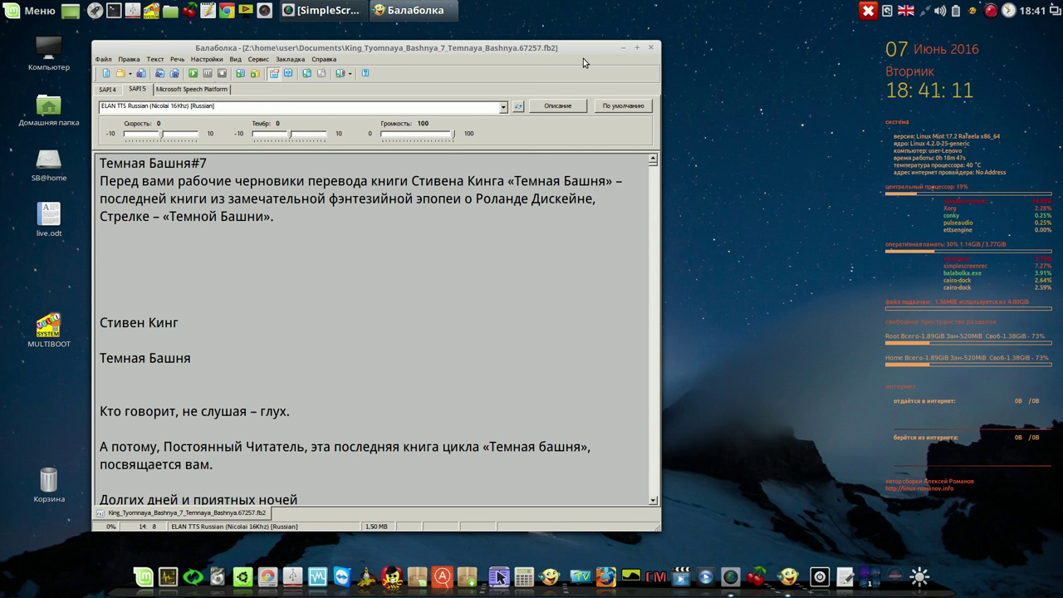
left_click(651, 48)
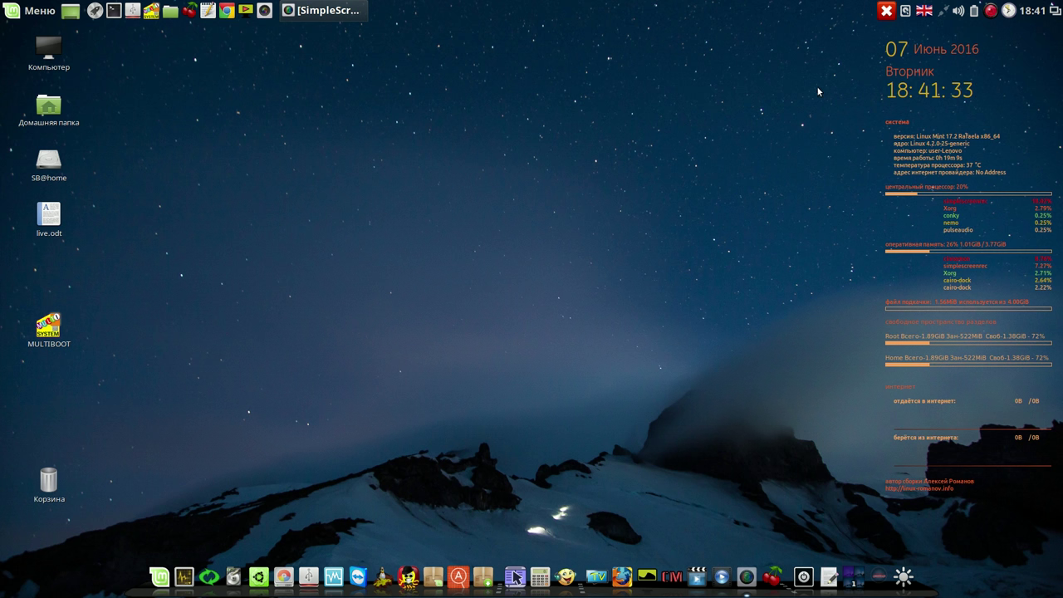
right_click(989, 11)
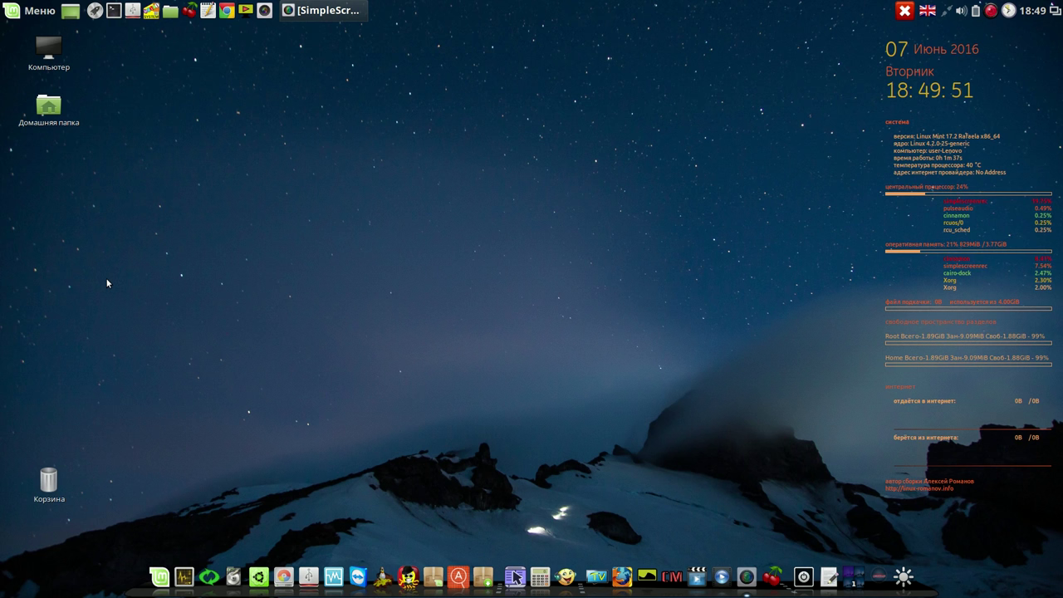
Launch Balabolka, check the Documents folder for a file to open, cancel without opening anything, and minimize the program
left_click(565, 573)
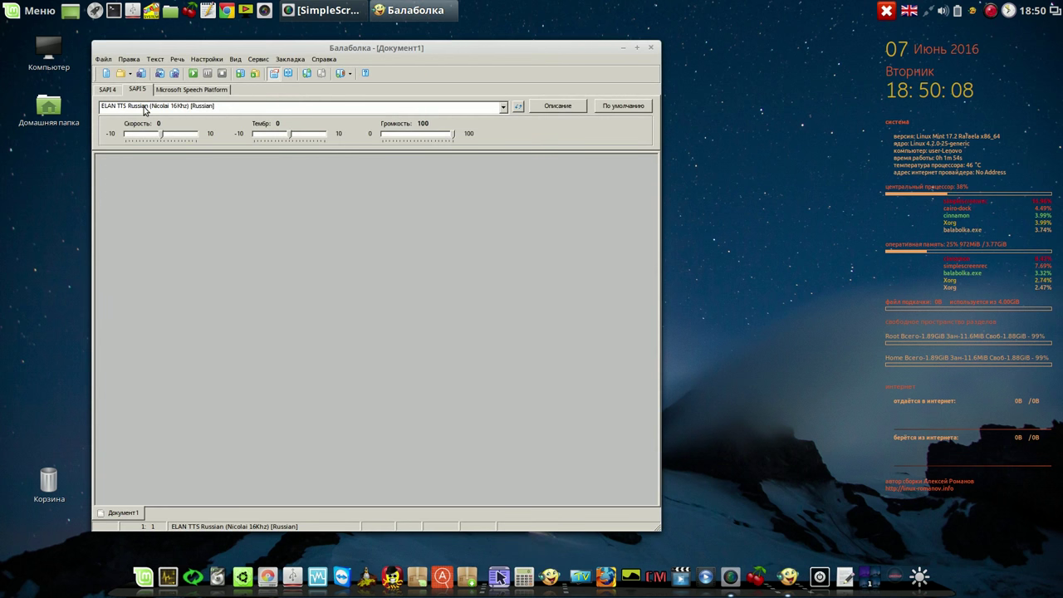
left_click(121, 73)
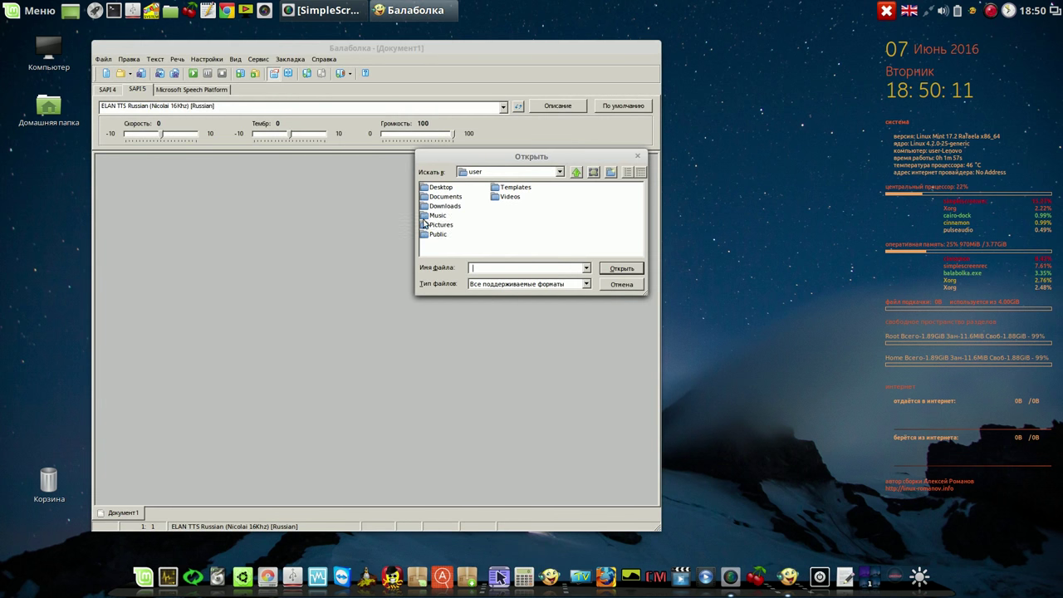
double_click(445, 197)
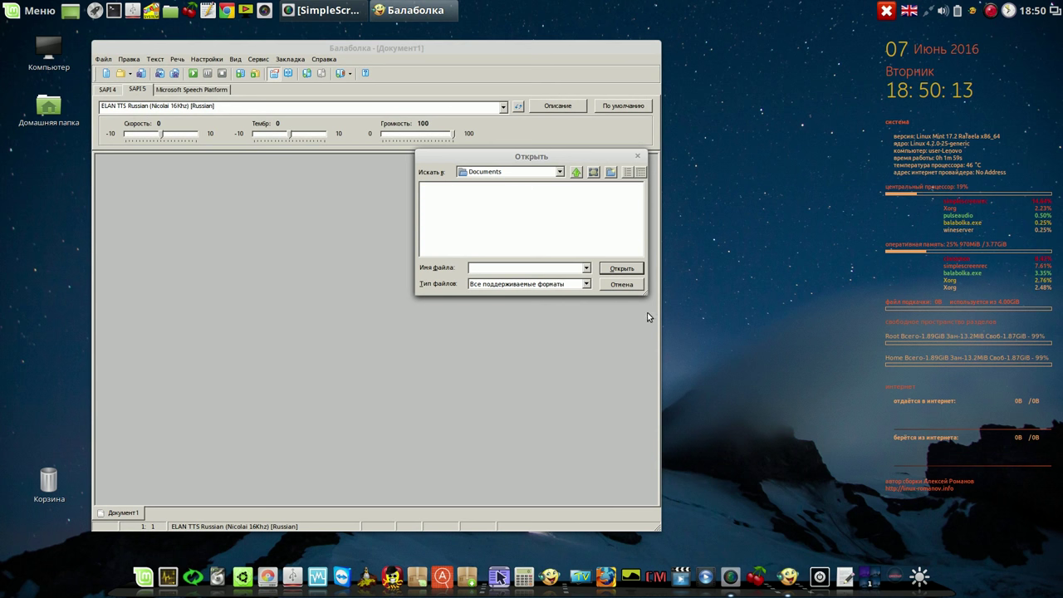
left_click(622, 283)
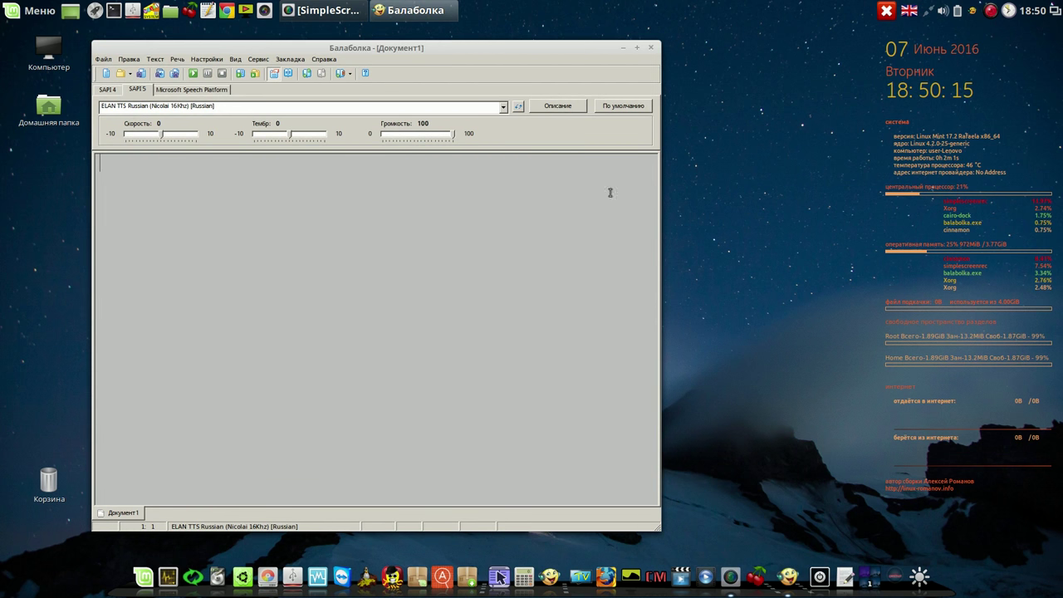
left_click(622, 48)
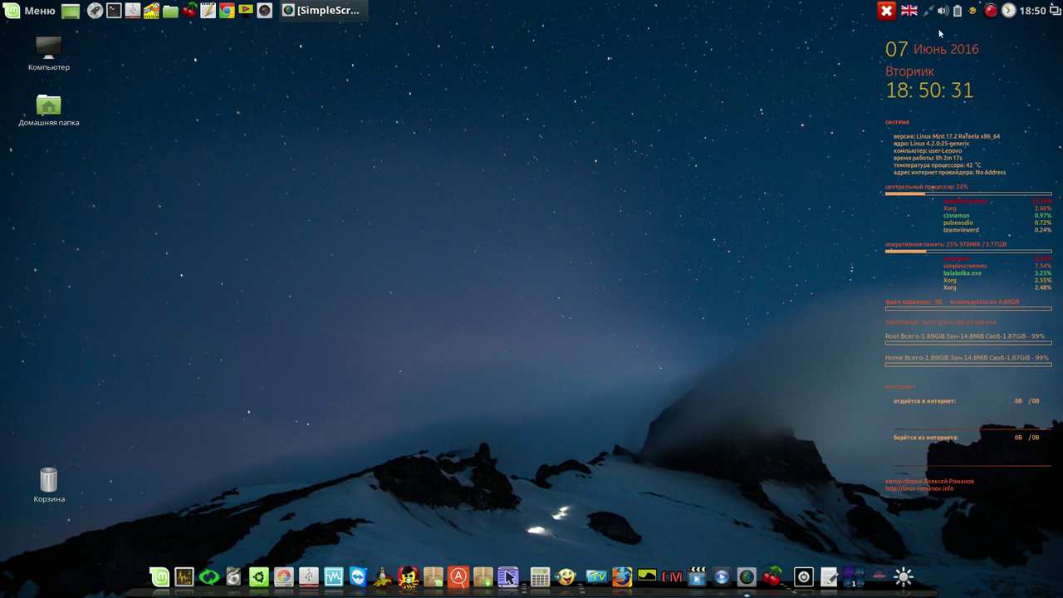
right_click(991, 10)
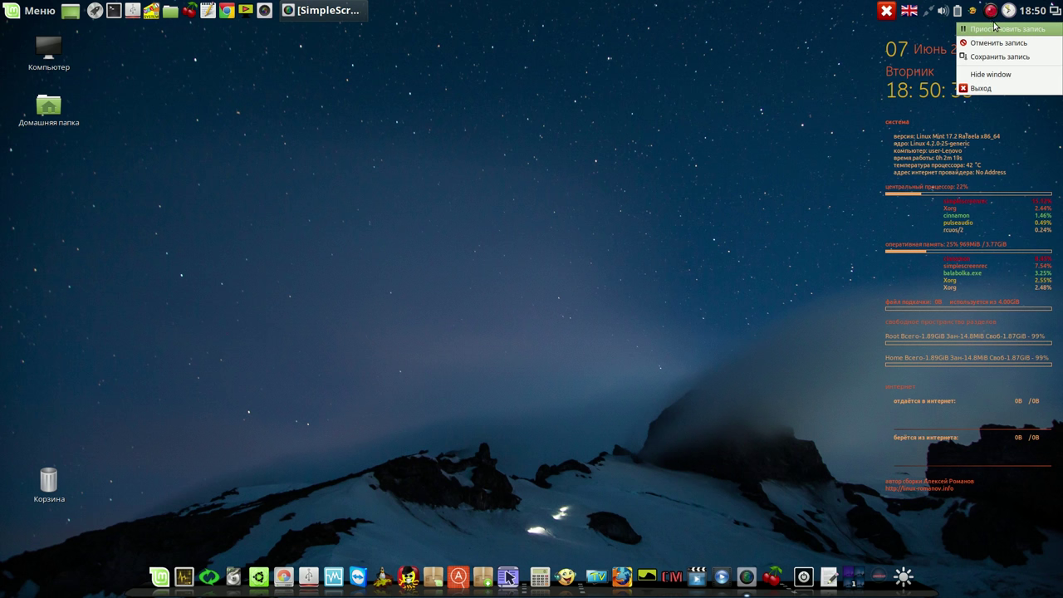
left_click(996, 26)
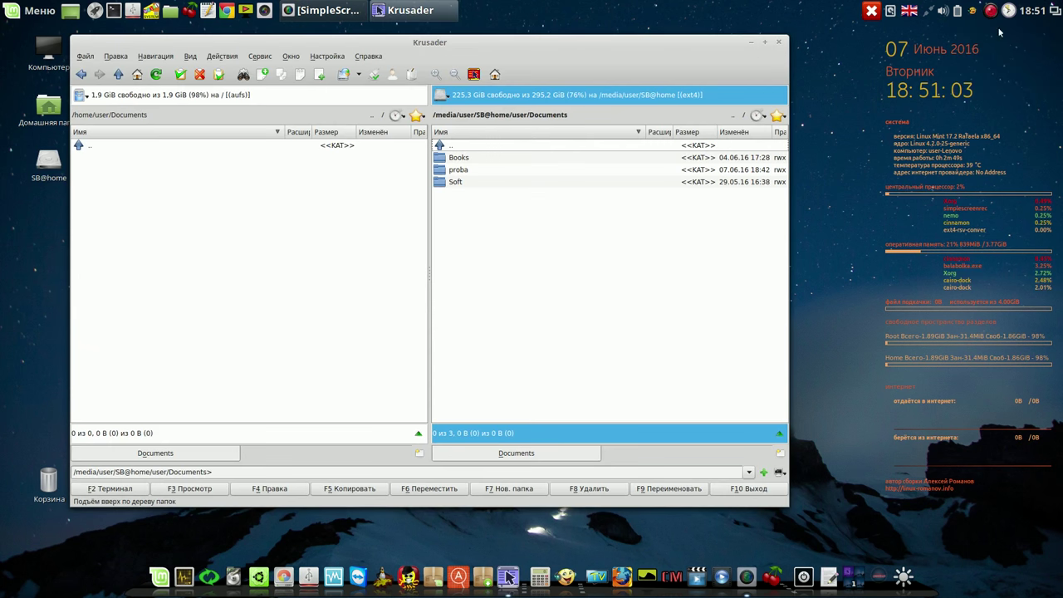
In Krusader, copy the proba folder from Documents on the SB@home drive into /home/user/Documents, and close the file manager
left_click(465, 171)
left_click(365, 490)
left_click(535, 249)
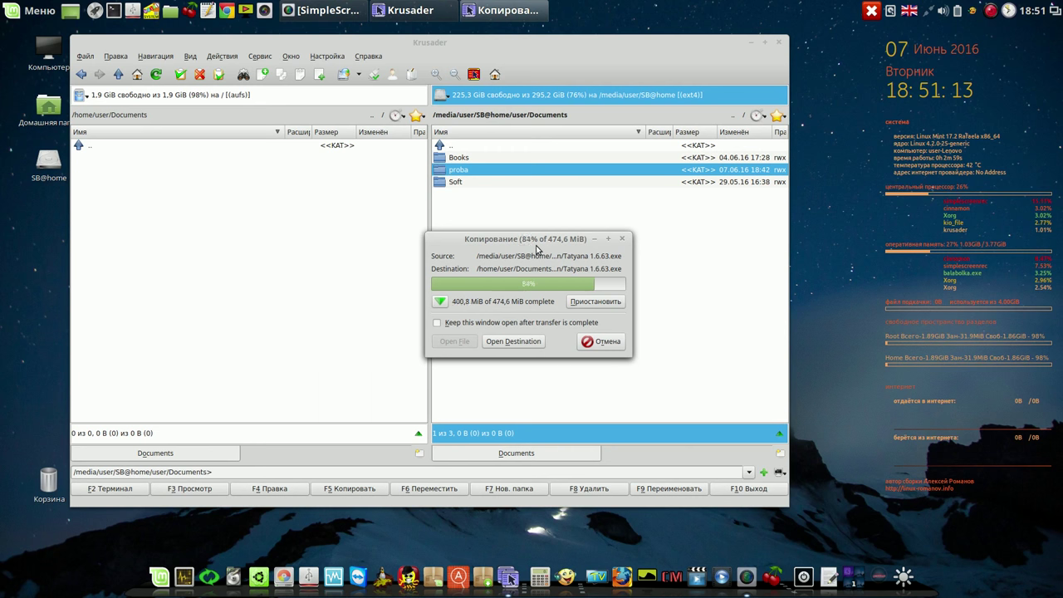
left_click(778, 42)
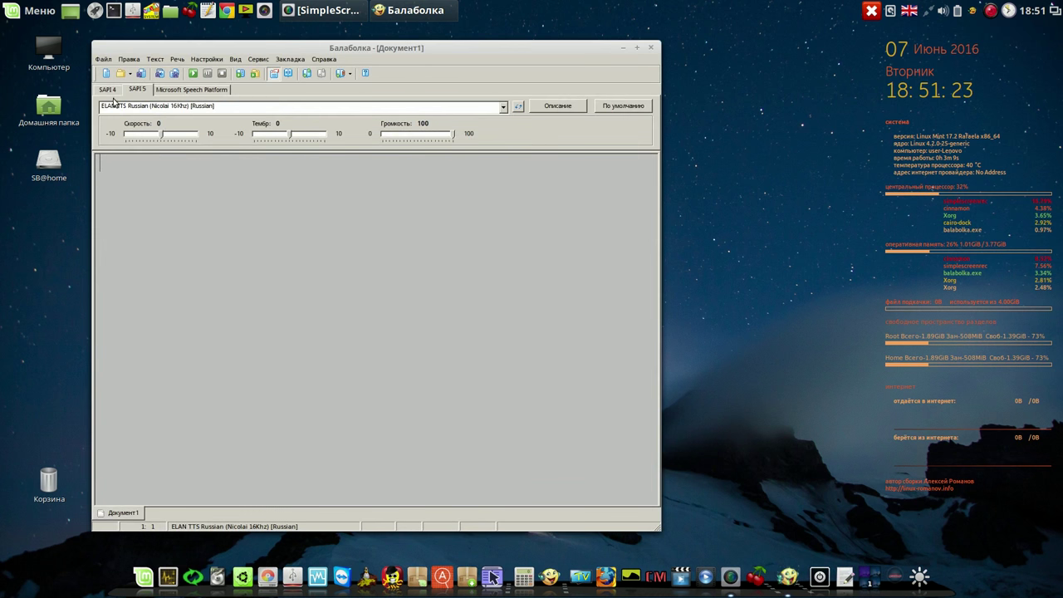
In Balabolka, open King_Tyomnaya_Bashnya_7_Temnaya_Bashnya.67257.fb2 from the proba folder in Documents
left_click(119, 75)
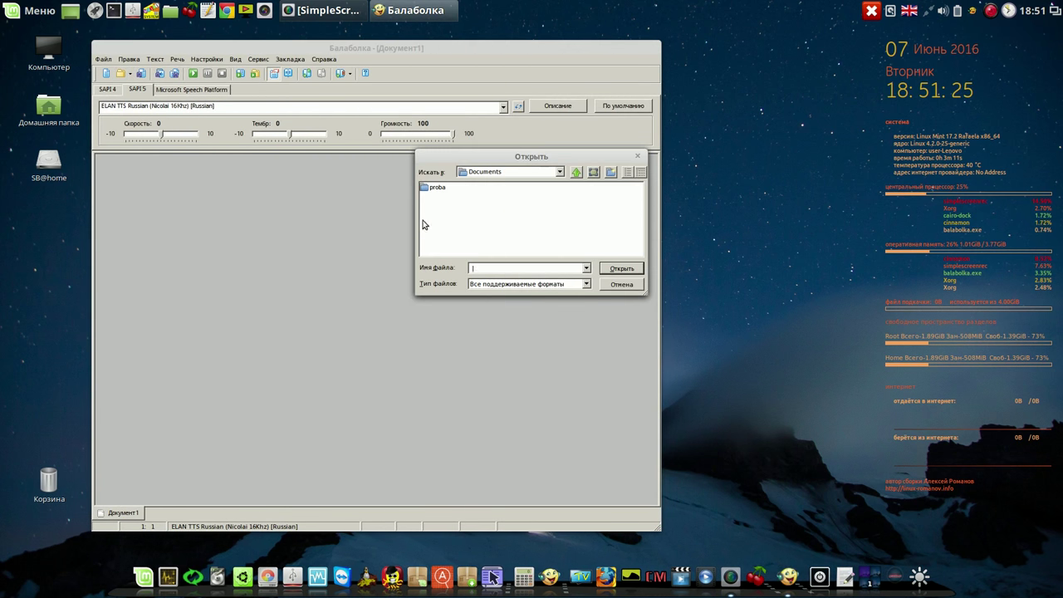
double_click(425, 187)
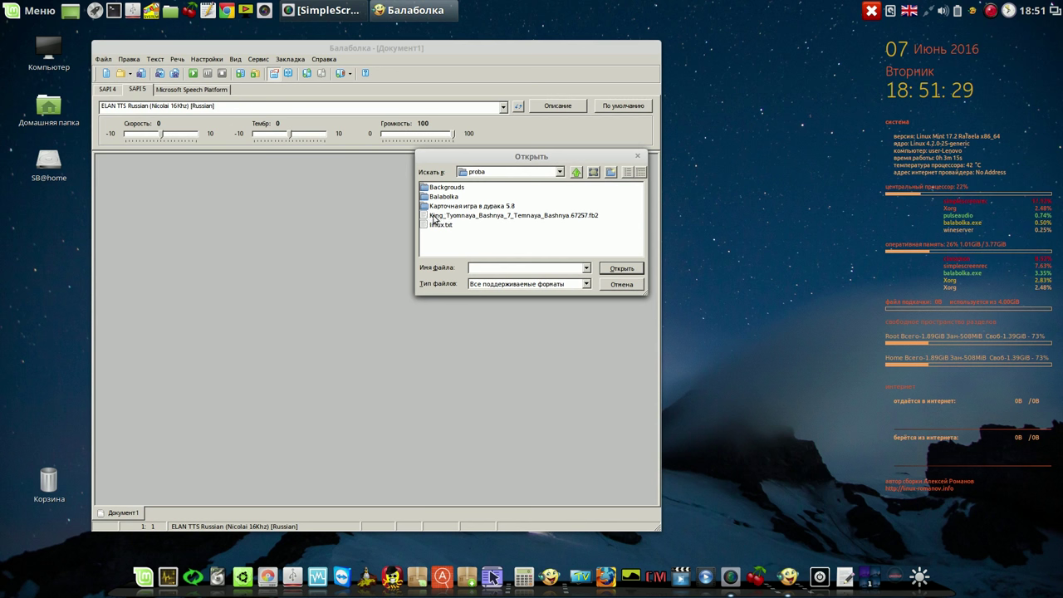
left_click(444, 217)
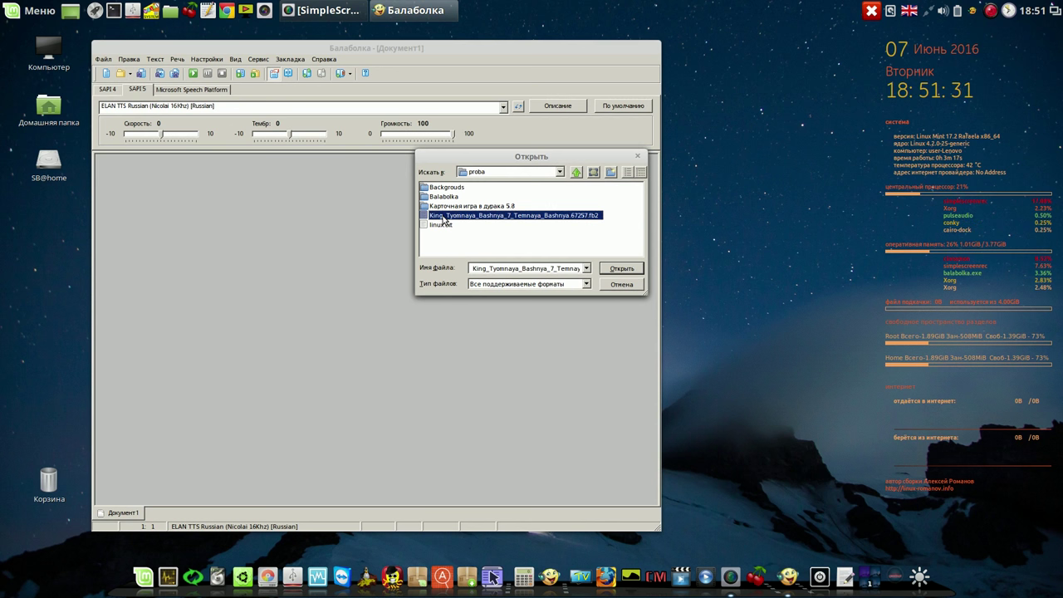
left_click(621, 271)
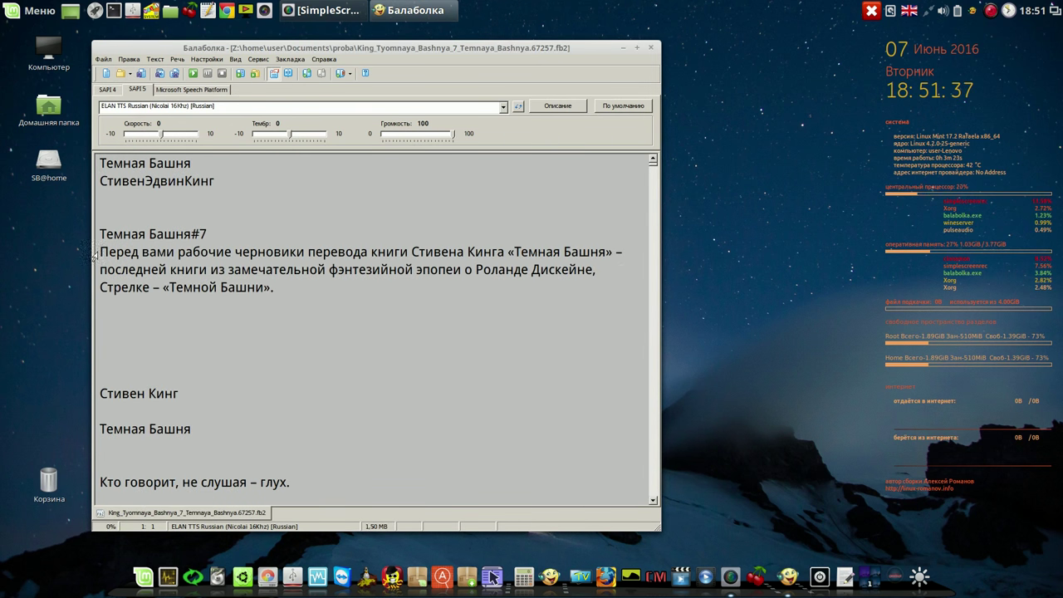
Try to read the open book aloud with the ELAN TTS Russian (Nicolai 16Khz) voice, and close Balabolka
left_click(193, 73)
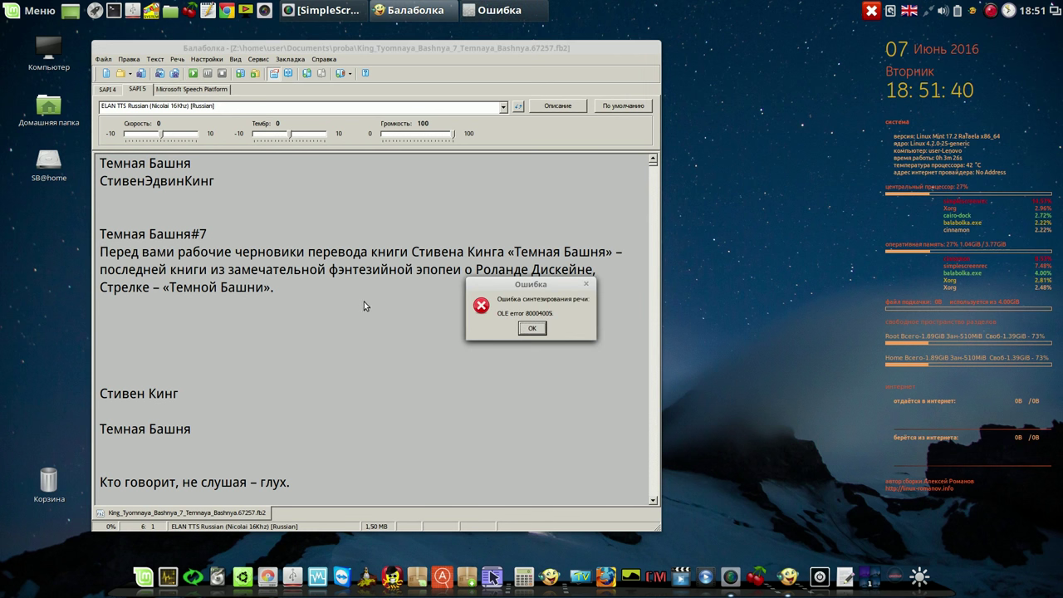
left_click(532, 328)
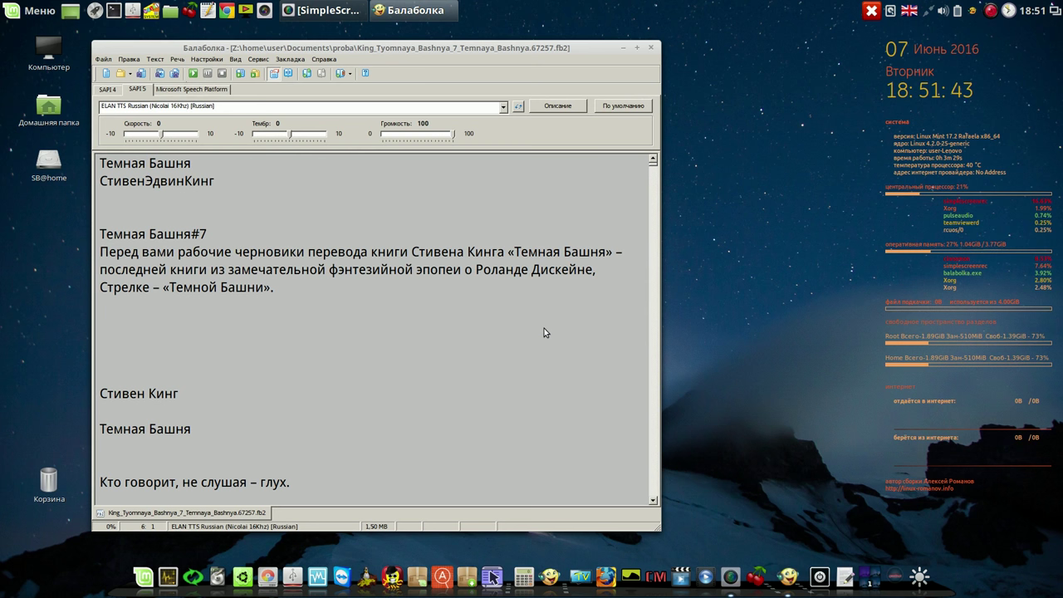
left_click(652, 48)
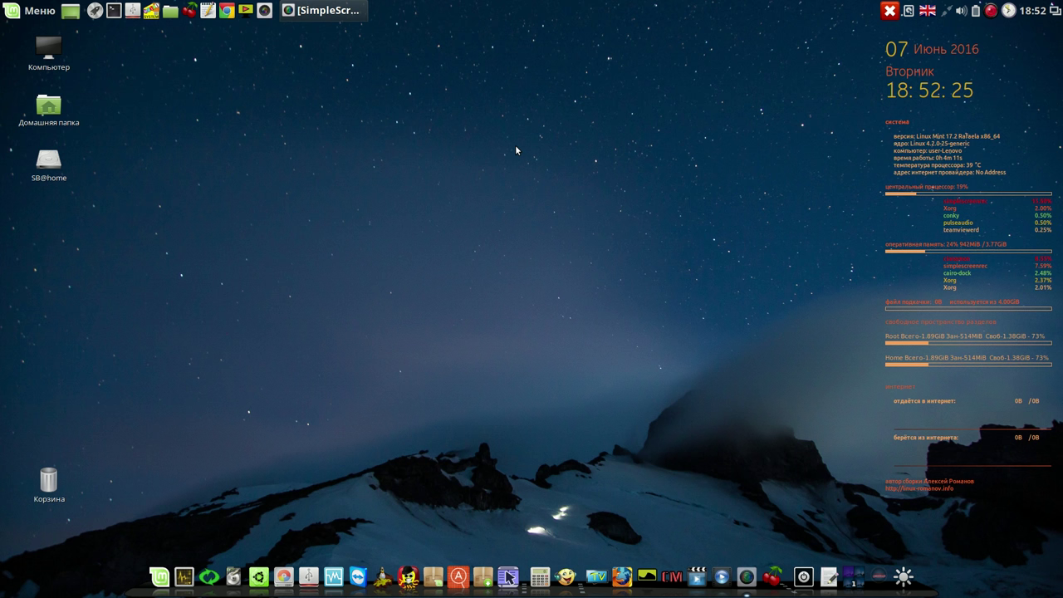
left_click(991, 10)
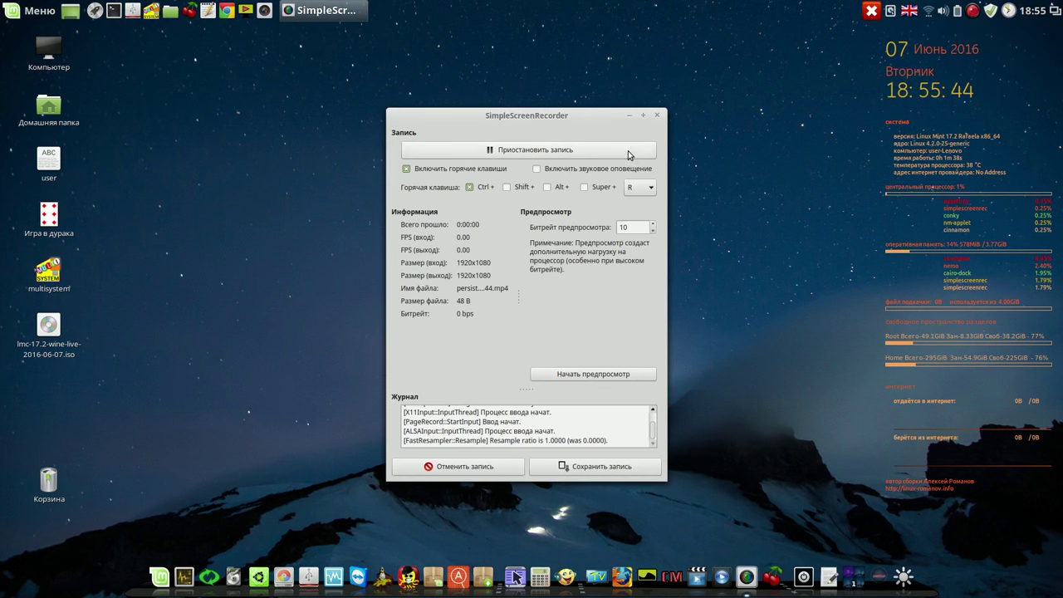
left_click(630, 116)
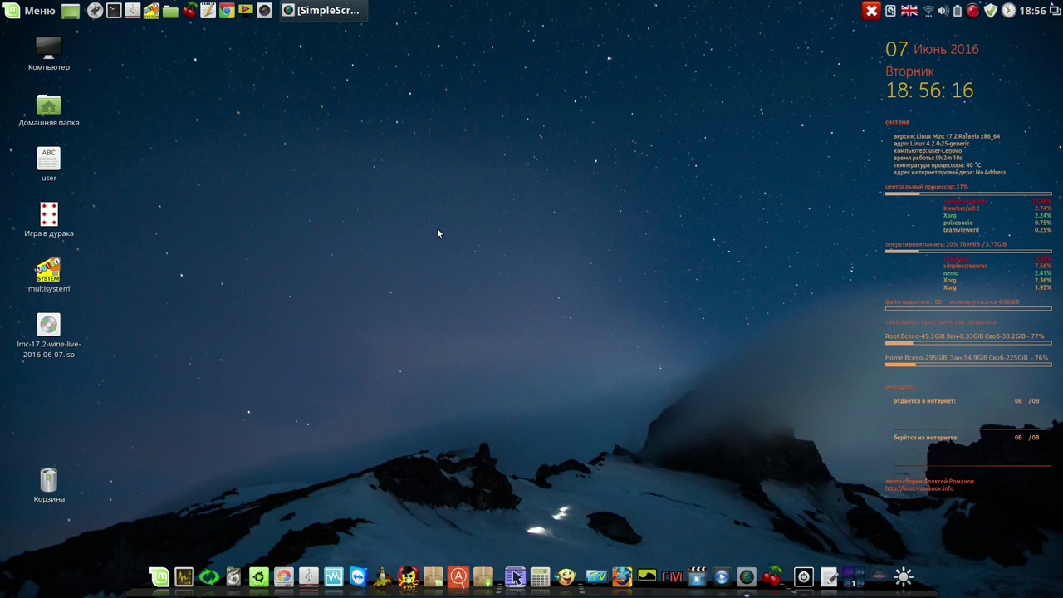
Launch MultiSystem and confirm the TDKMedia USB drive /dev/sdd1 as the device to work on
left_click(152, 11)
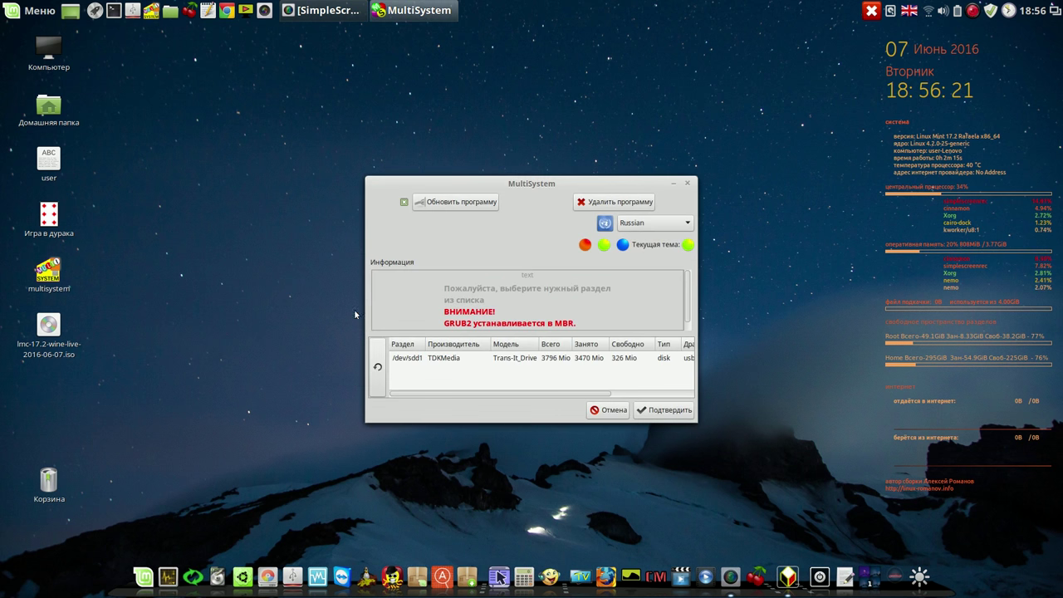
left_click(603, 360)
left_click_drag(588, 185, 469, 79)
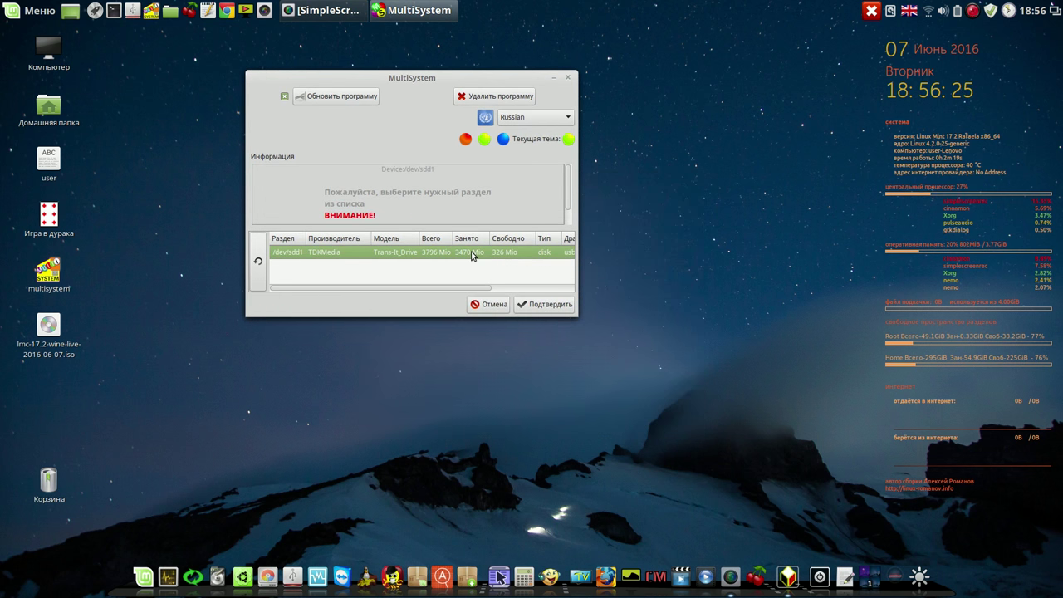
left_click(552, 307)
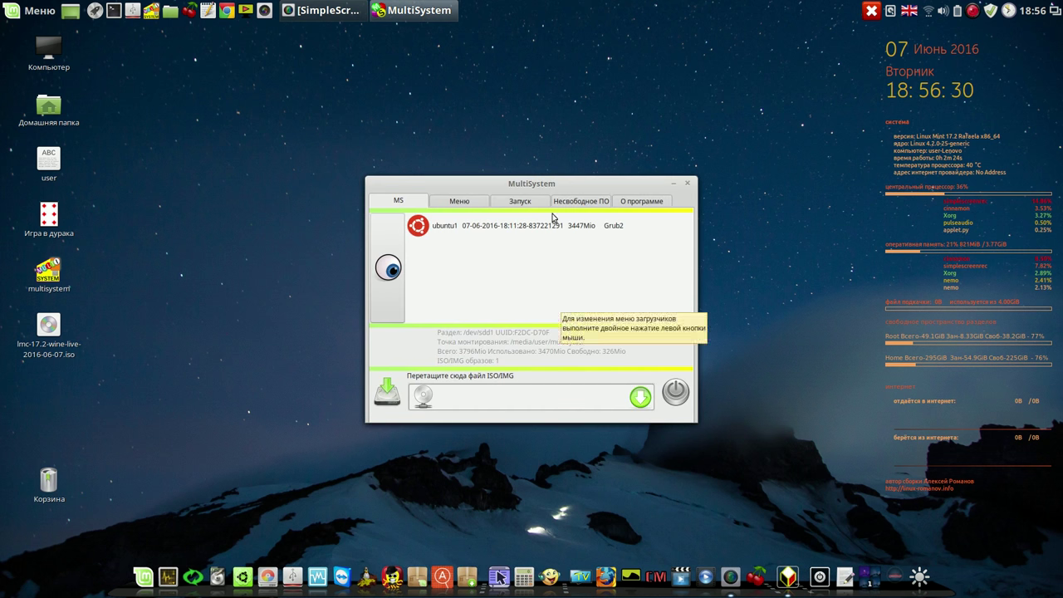
Start adding a persistent mode for the ubuntu1 system in MultiSystem, and authorize it with the administrator password
left_click_drag(562, 183, 428, 105)
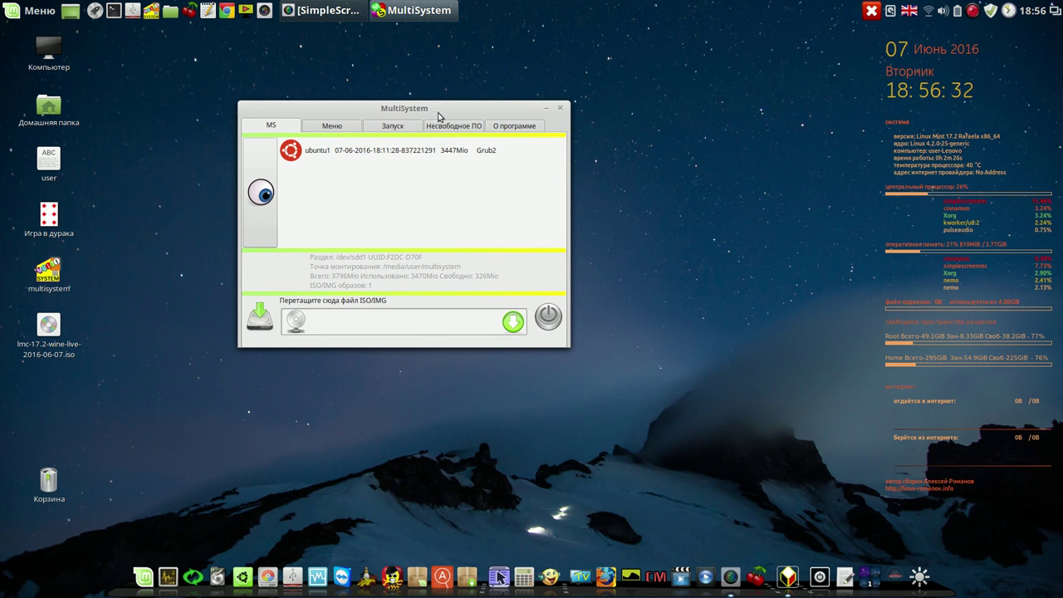
left_click(436, 156)
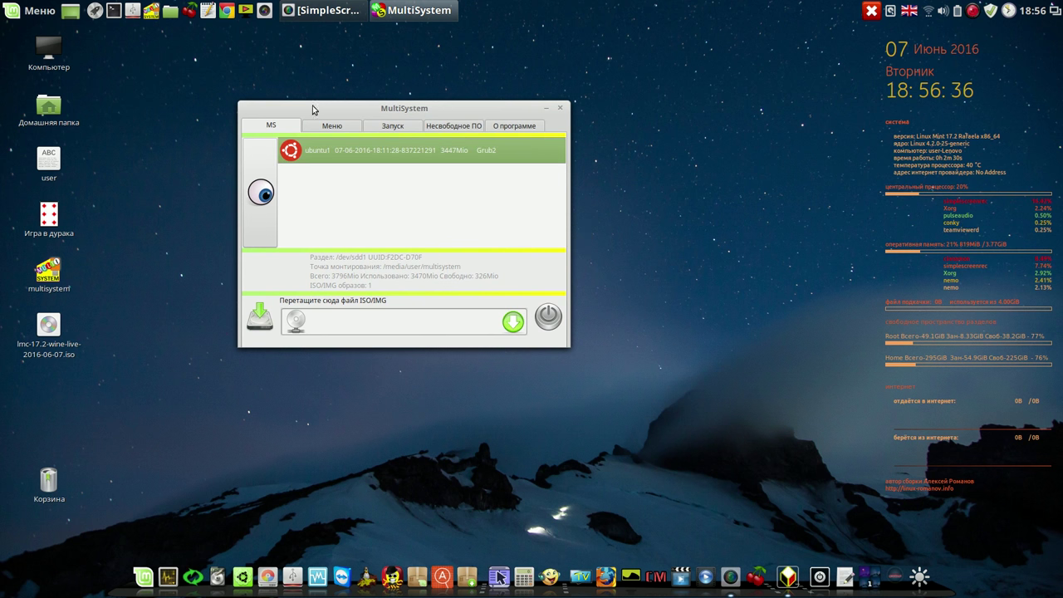
left_click(334, 126)
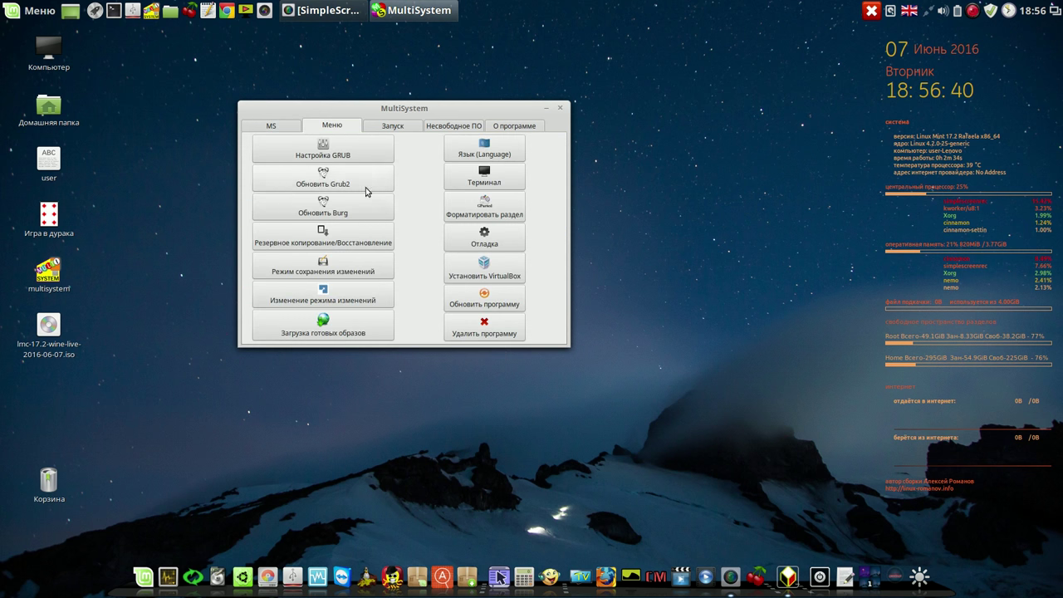
left_click(332, 267)
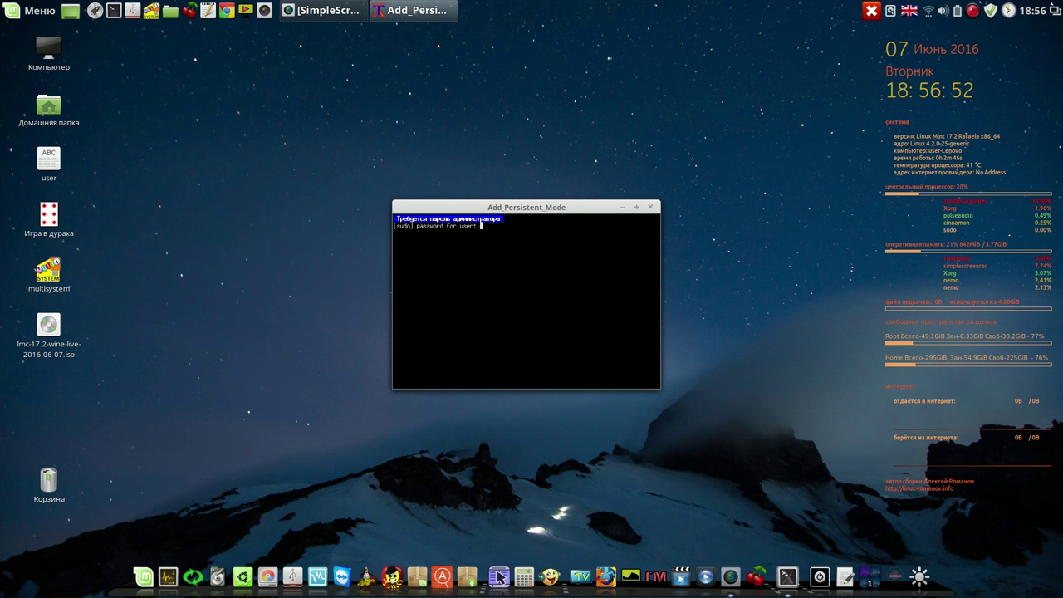
key("Return")
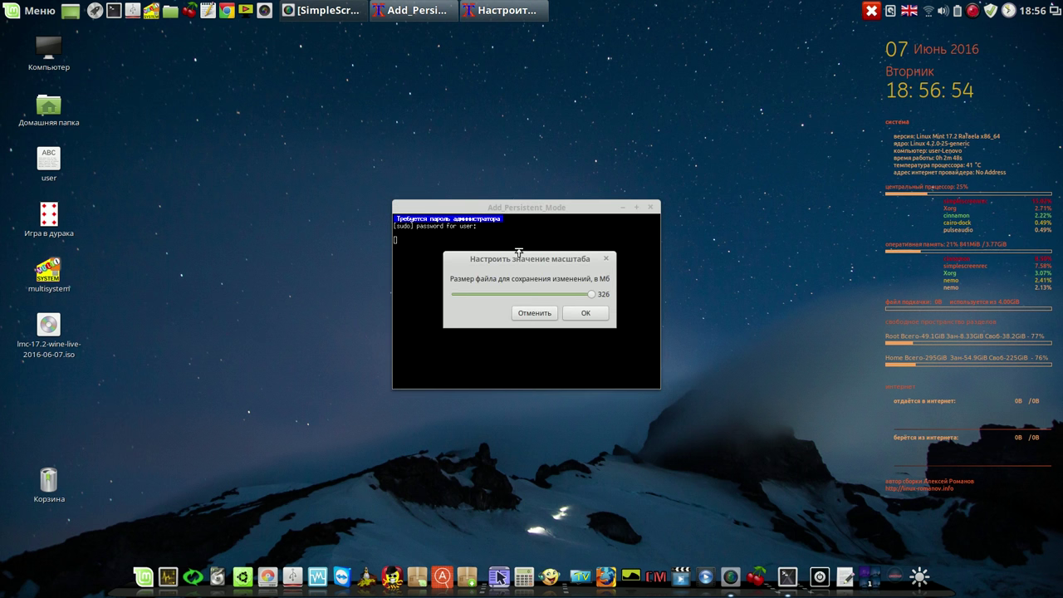
Create the persistence file with a size of 326 MB, and move the progress and terminal windows apart
left_click_drag(538, 261, 474, 86)
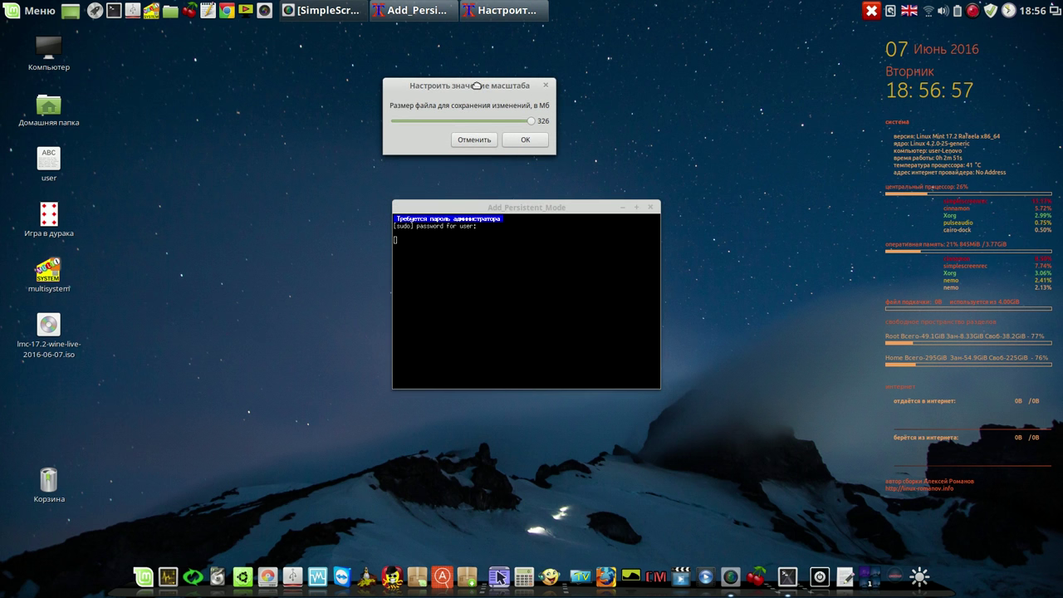
left_click(528, 141)
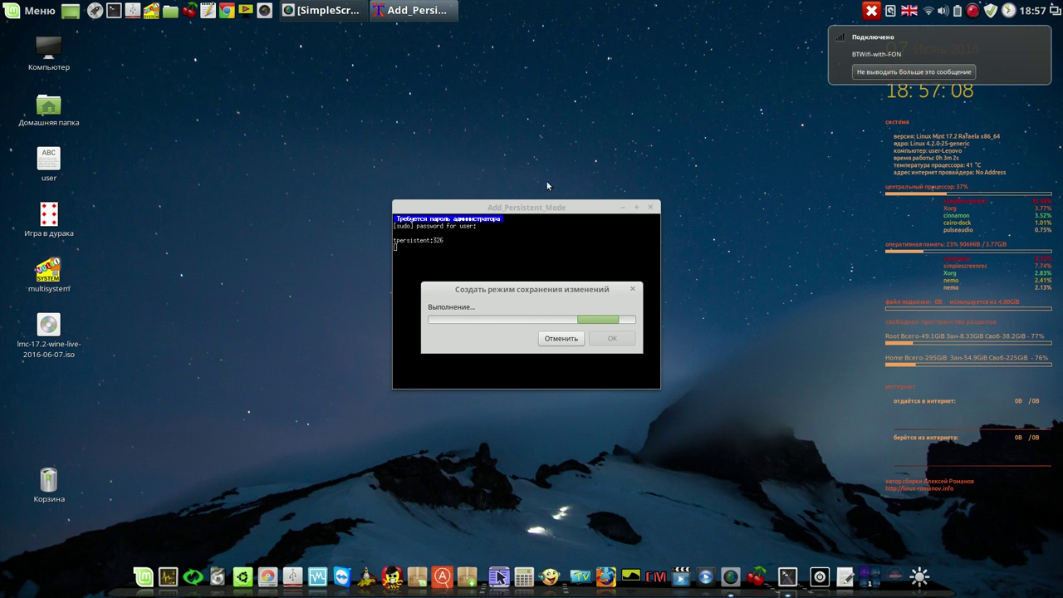
left_click_drag(576, 291, 573, 93)
left_click_drag(590, 209, 783, 222)
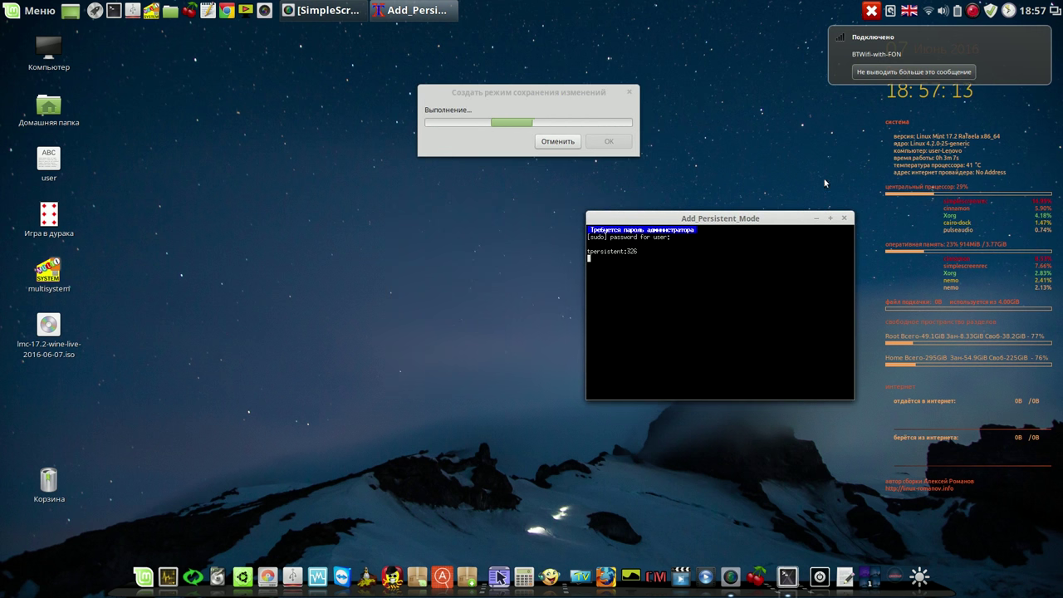
left_click(973, 11)
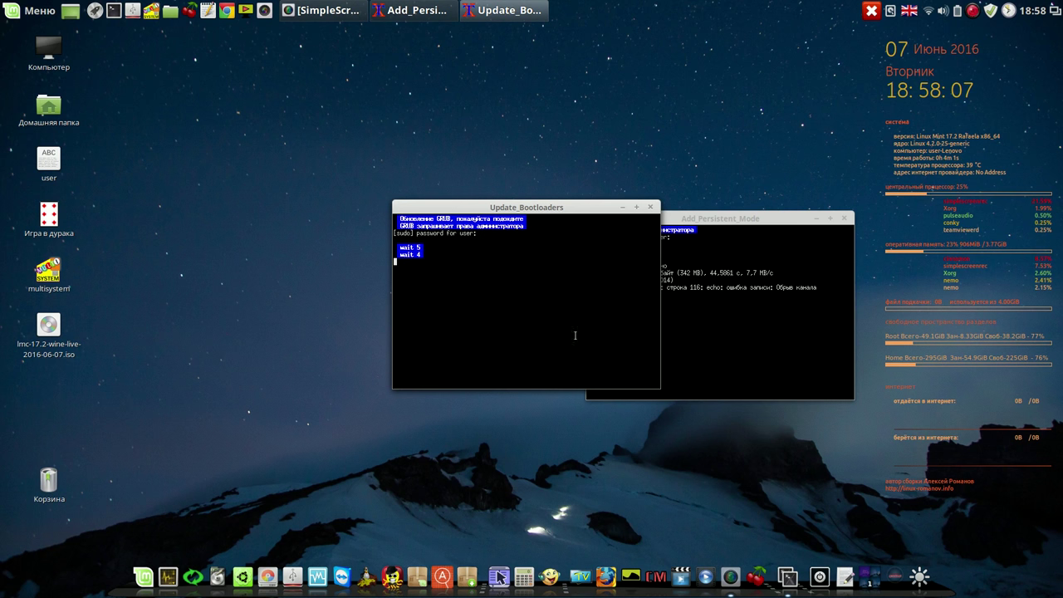
left_click(973, 10)
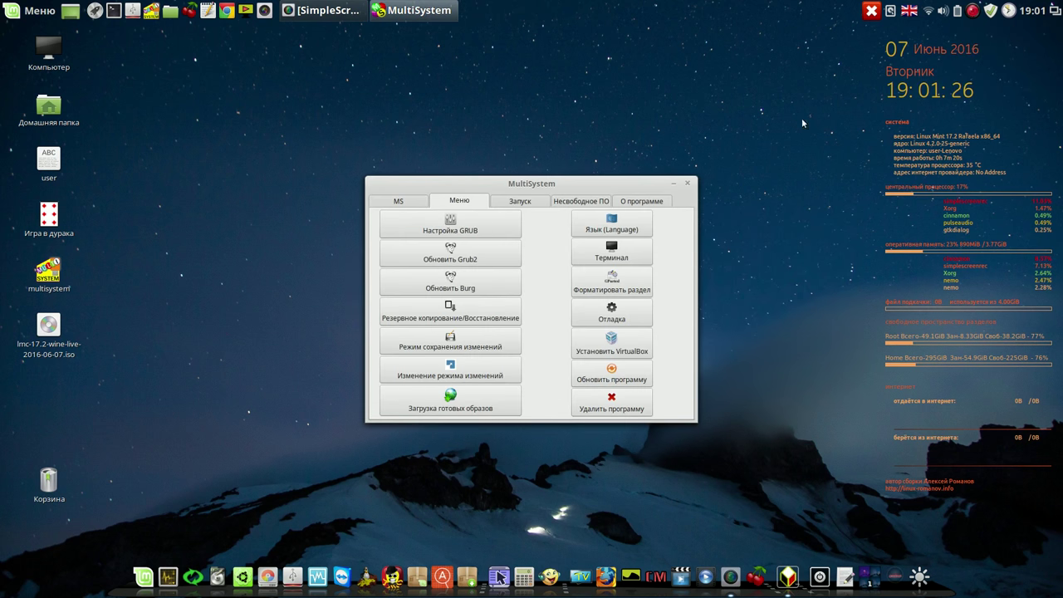
Review the systems listed on the USB drive in MultiSystem, comparing the live entry with the persistent one
left_click_drag(627, 190, 720, 78)
left_click(493, 92)
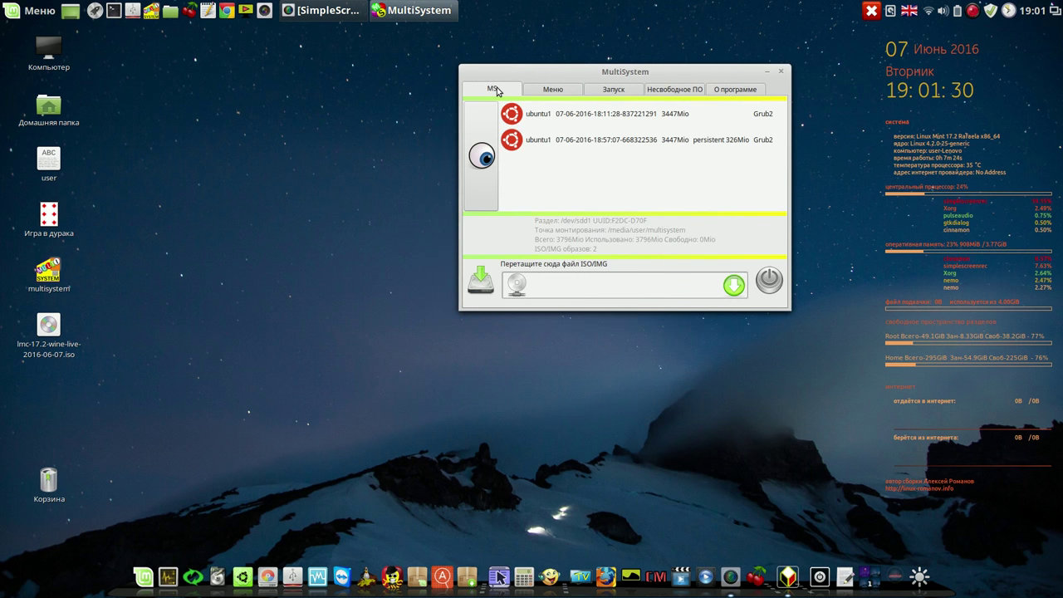
left_click(629, 113)
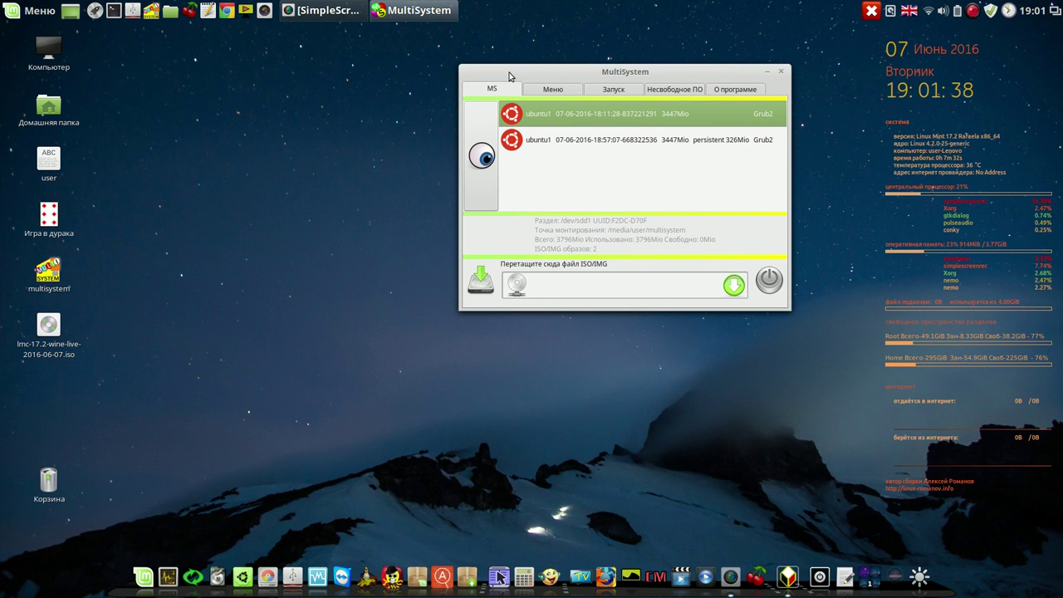
left_click_drag(509, 76, 429, 71)
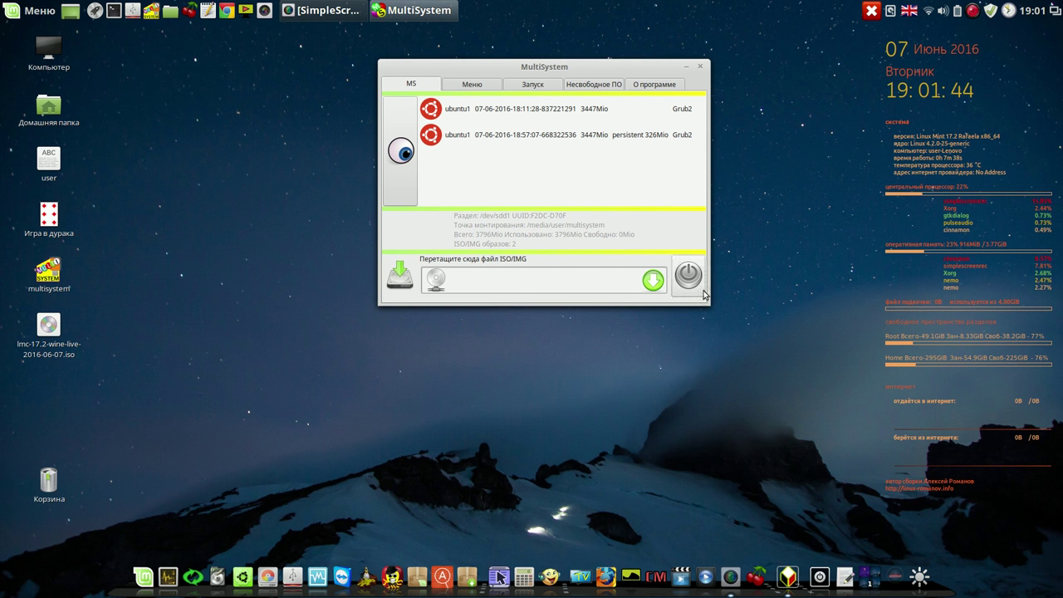
Point out the persistent 326Mio ubuntu1 entry in the list of systems on the USB drive
left_click(526, 138)
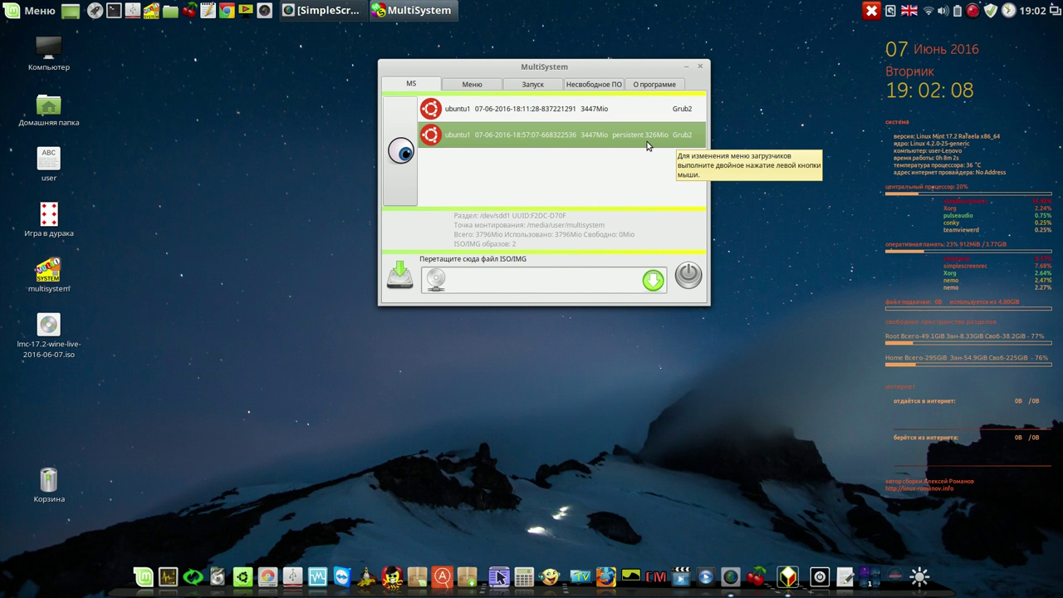
left_click(972, 12)
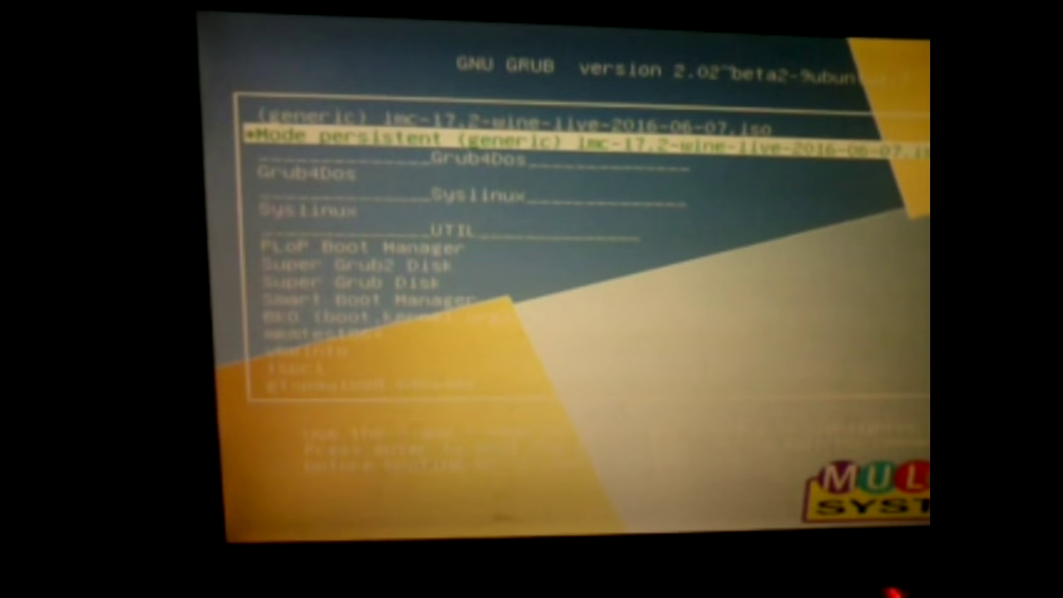
Boot the persistent mode entry of lmc-17.2-wine-live-2016-06-07.iso from the GRUB boot menu
key("Up")
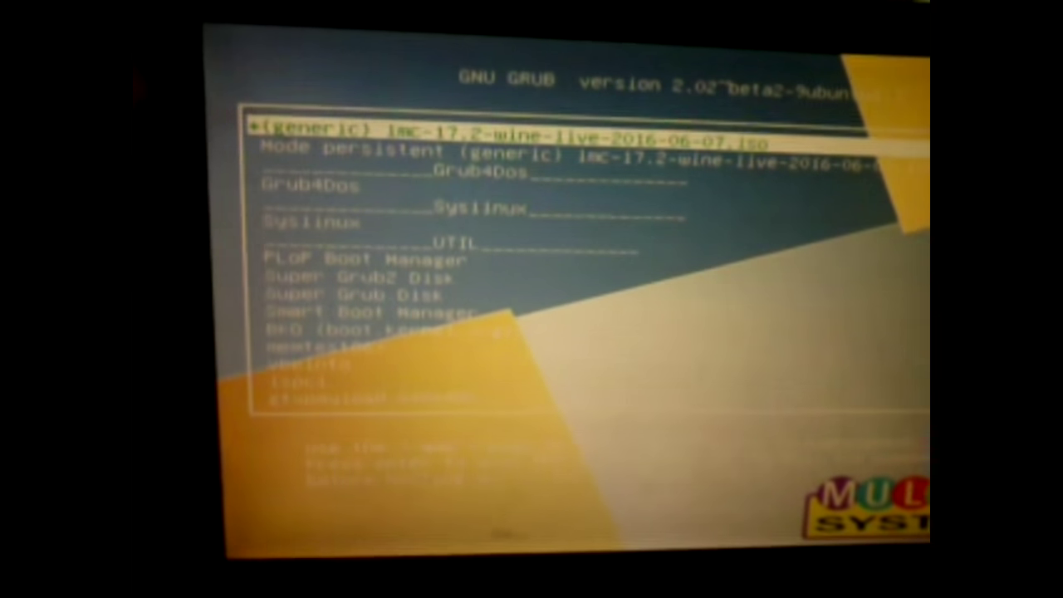
key("Down")
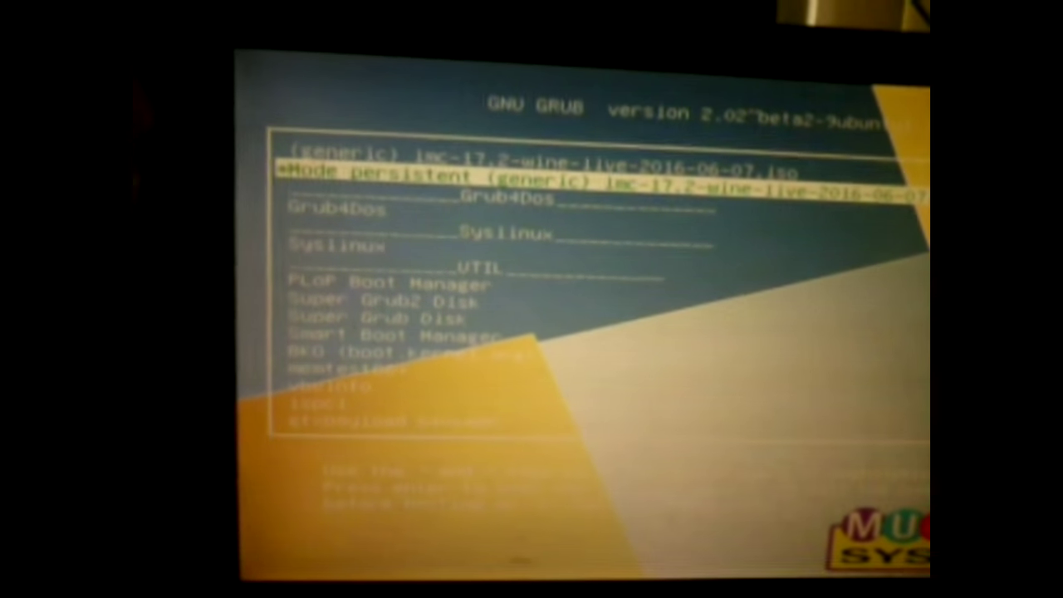
key("Return")
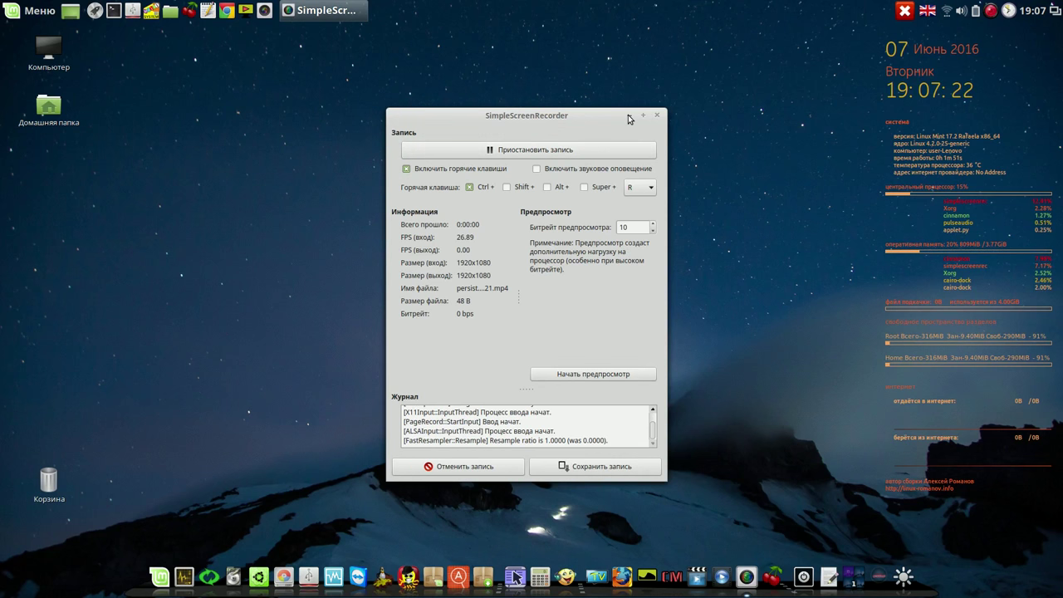
Minimize the recorder window and create a LibreOffice Writer document containing the text "lkhlikutfdktdicy"
left_click(628, 115)
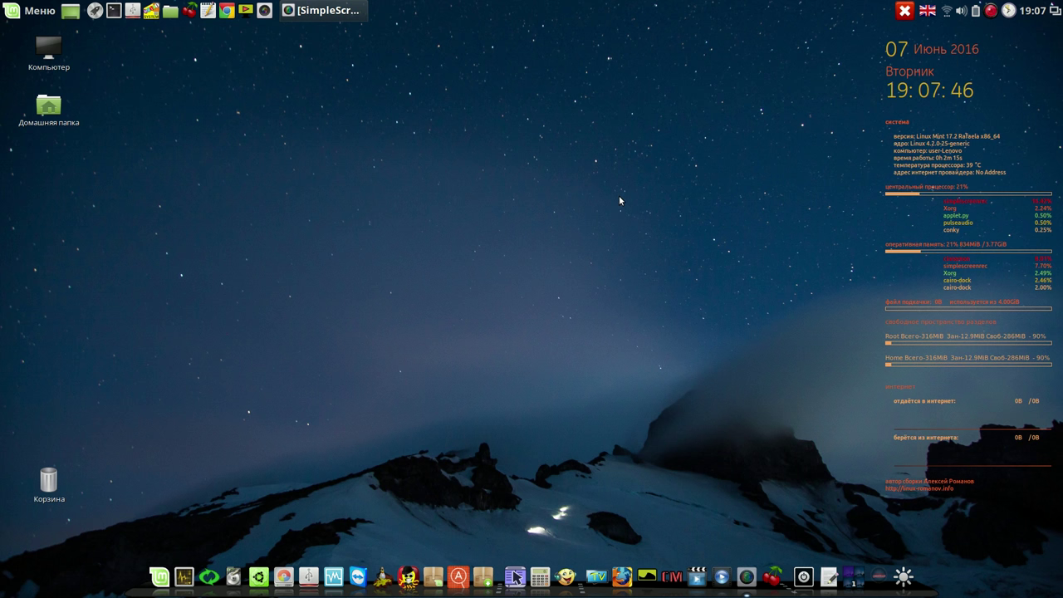
left_click(40, 11)
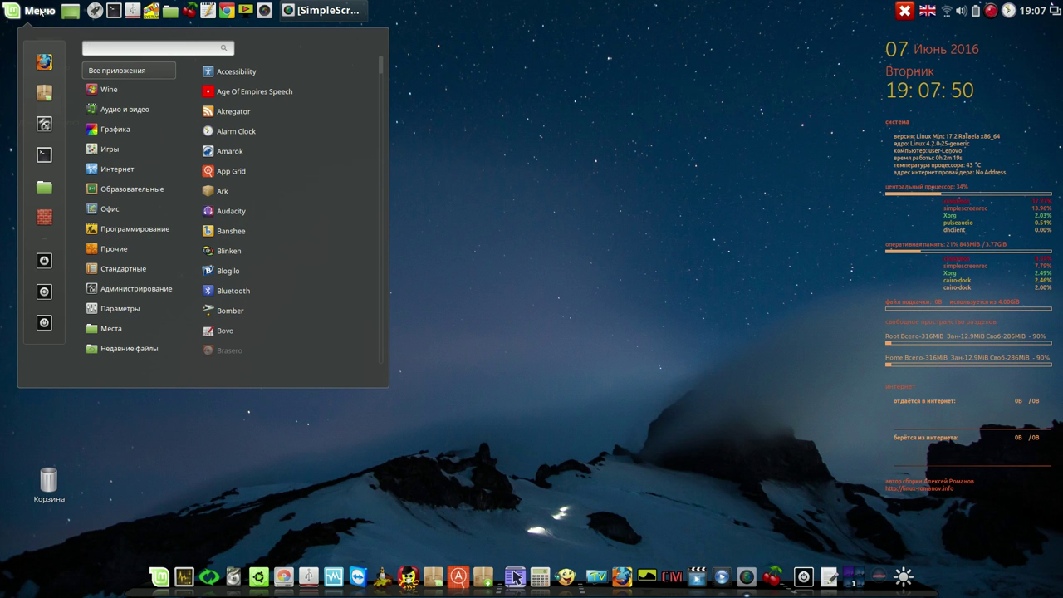
mouse_move(111, 209)
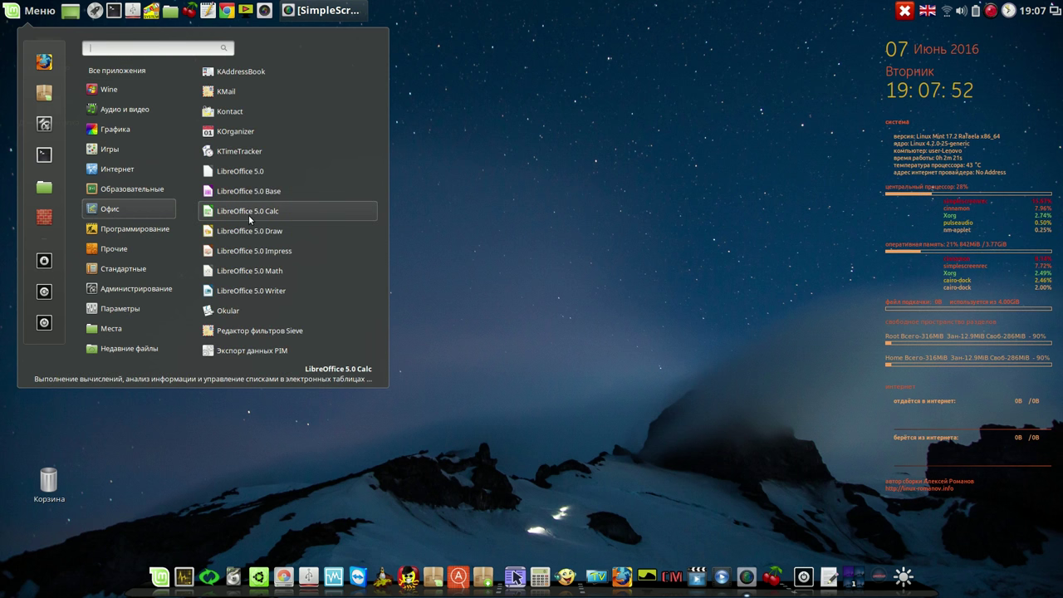
left_click(252, 290)
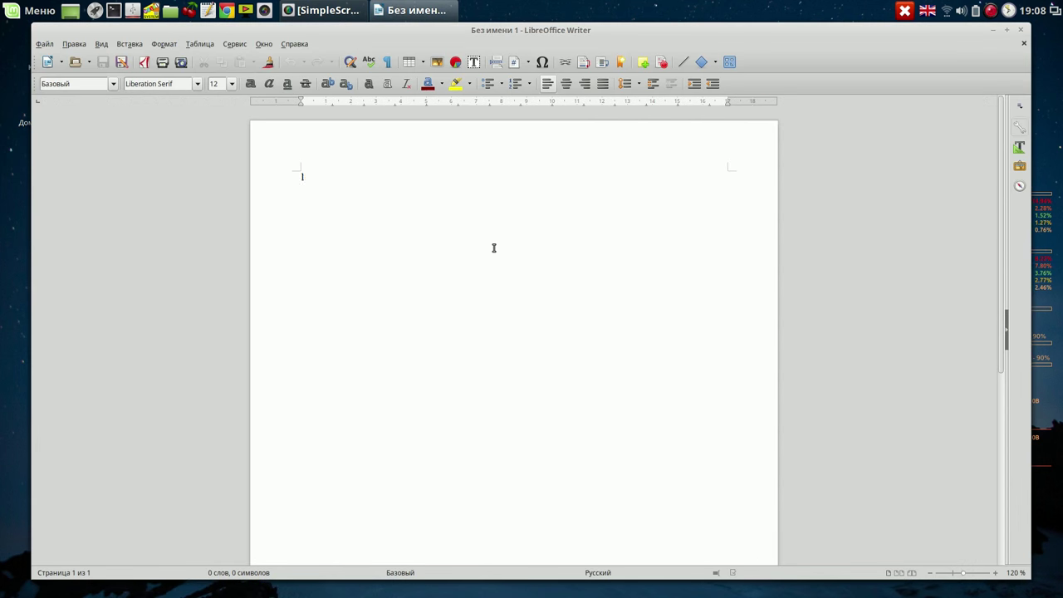
type("lkhlikutfdktdicy")
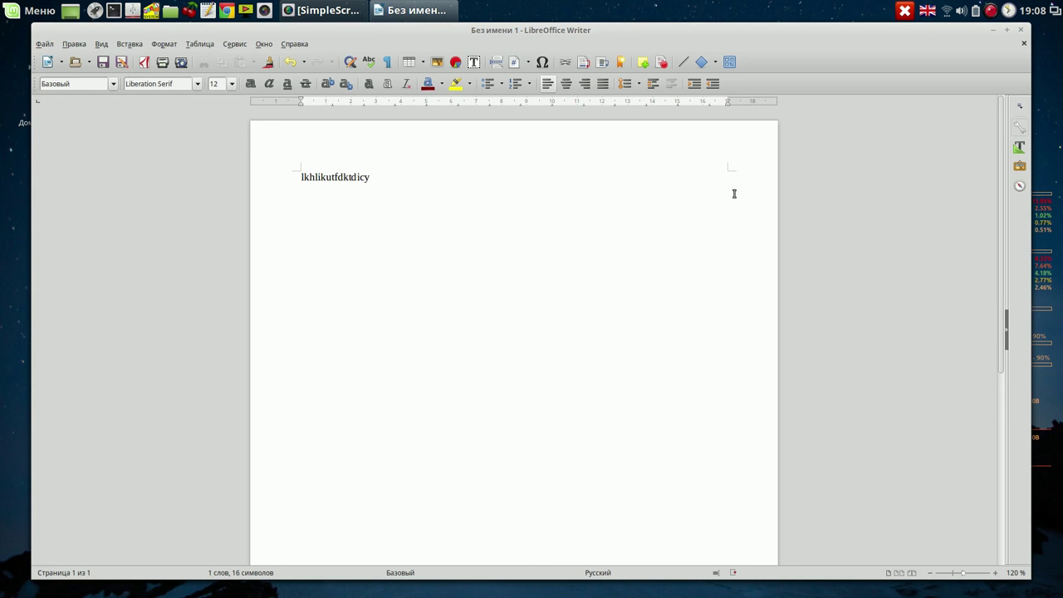
Save the document to the desktop as vvv while closing Writer, and move its icon slightly lower on the desktop
left_click(1022, 32)
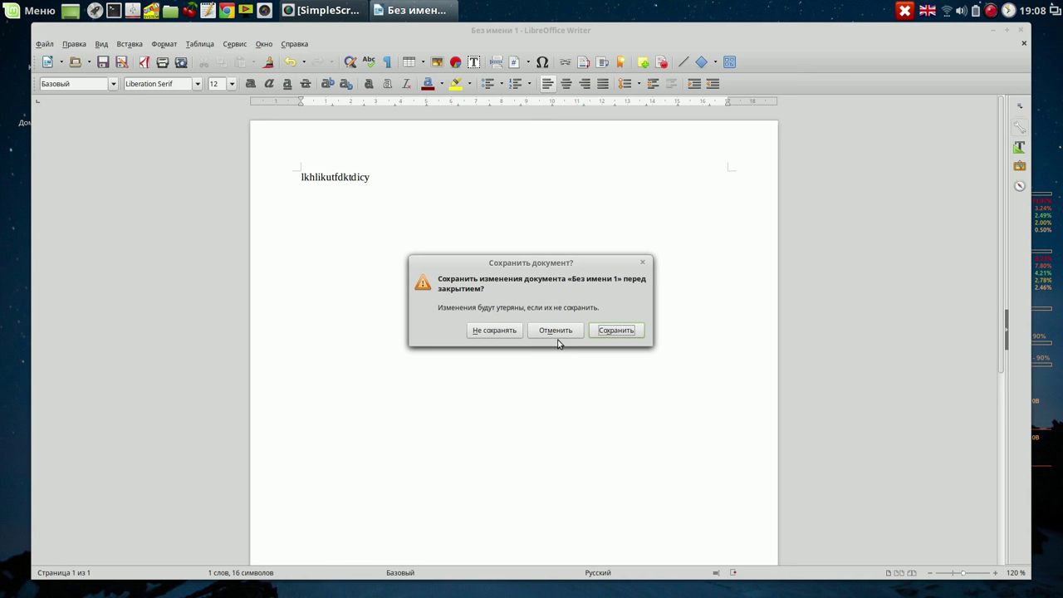
left_click(615, 330)
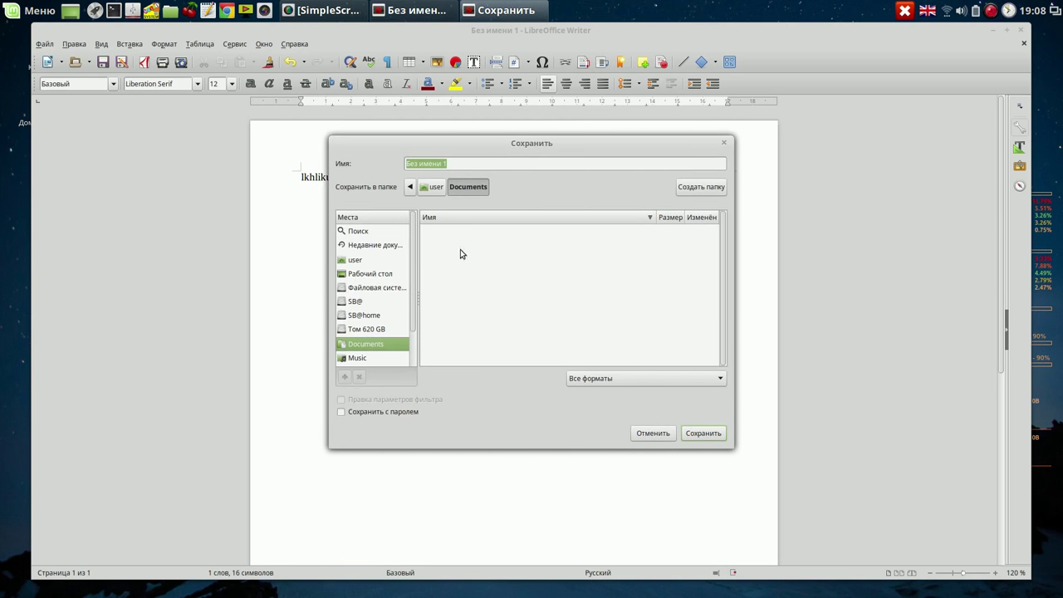
left_click(376, 277)
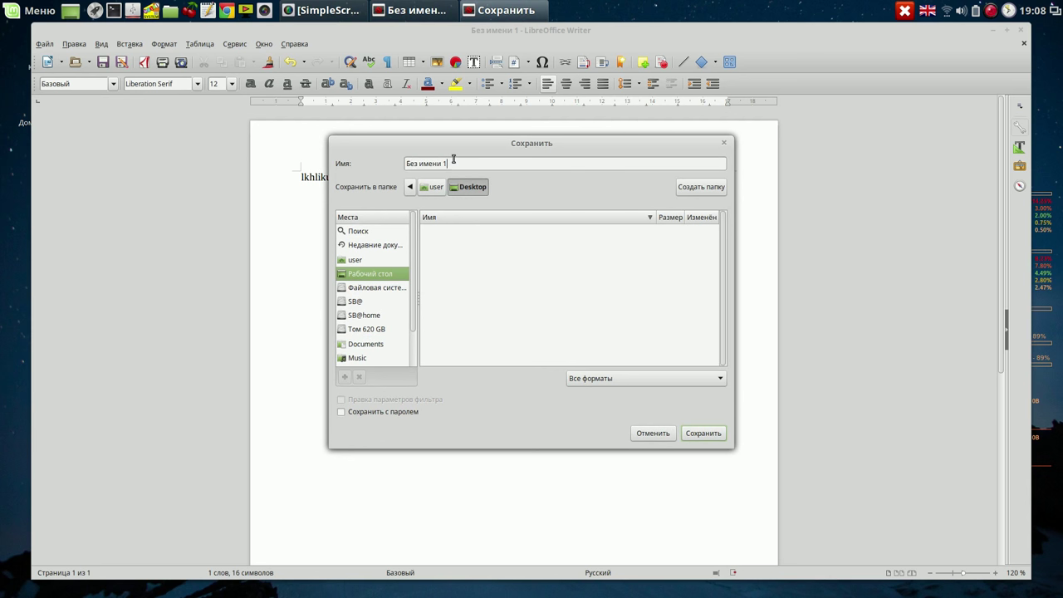
type("vvv")
left_click(712, 433)
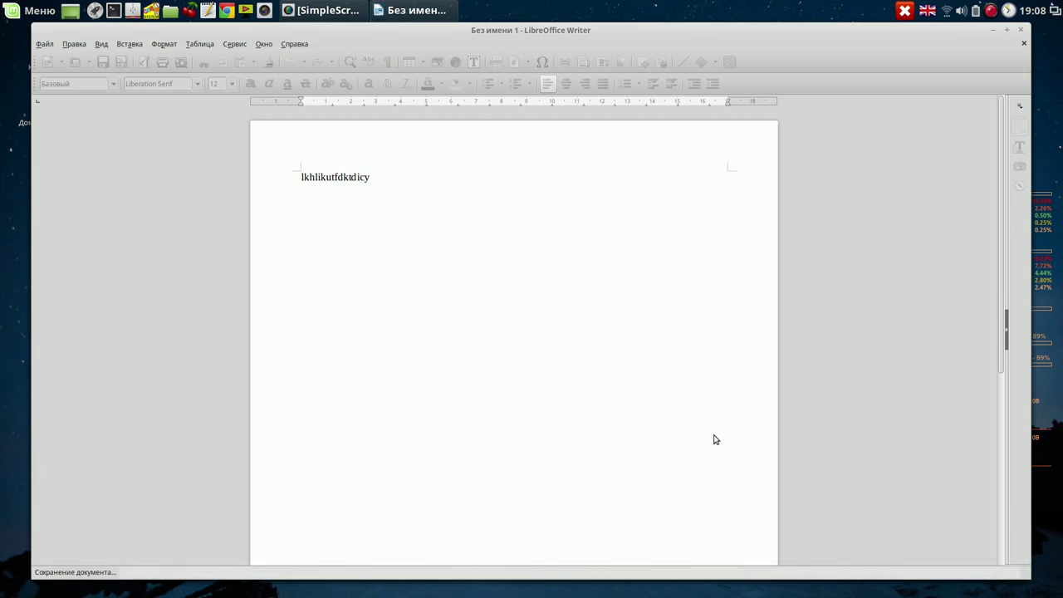
key("ctrl+q")
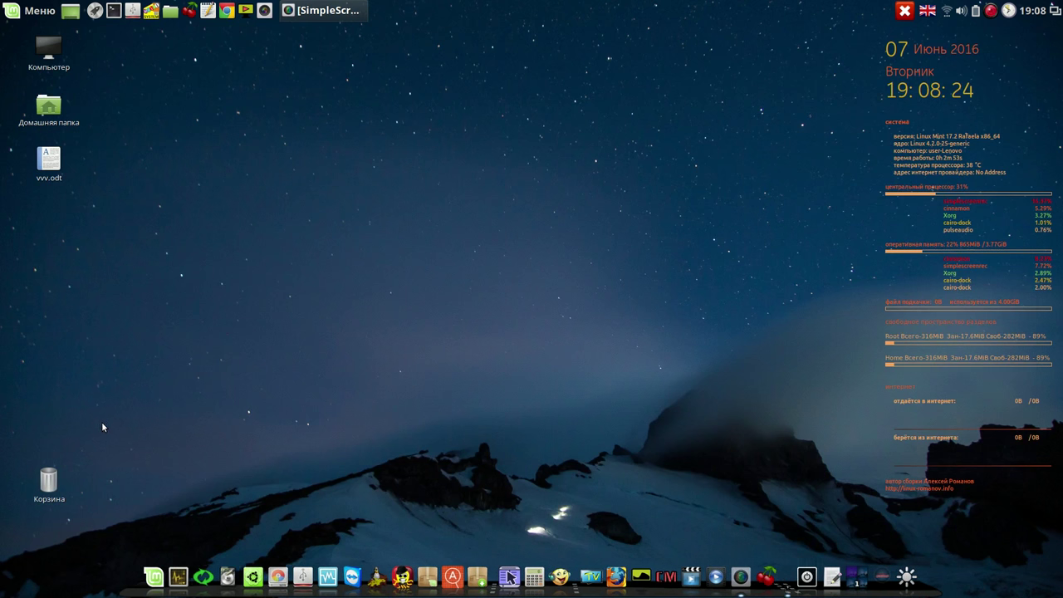
left_click_drag(57, 156, 57, 193)
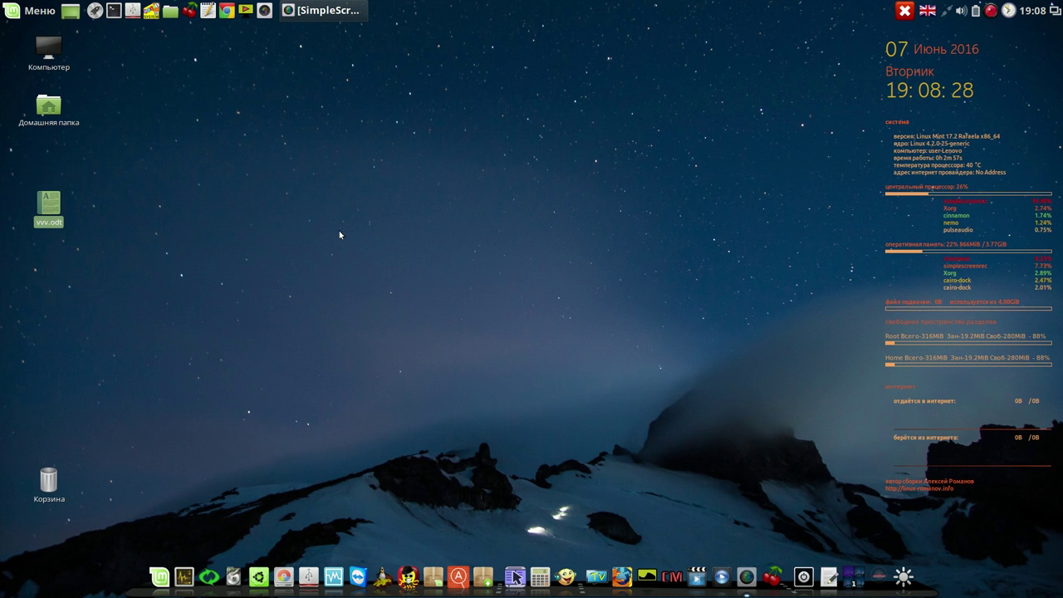
Launch Balabolka and browse the Documents folder for a file to open, leaving the program minimized
left_click(567, 575)
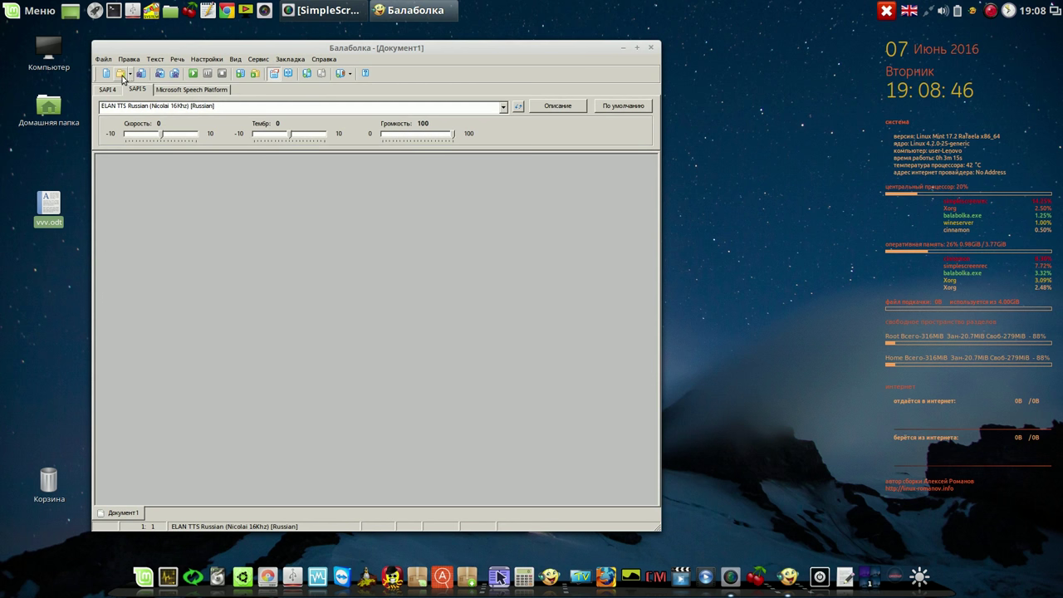
left_click(121, 74)
double_click(446, 198)
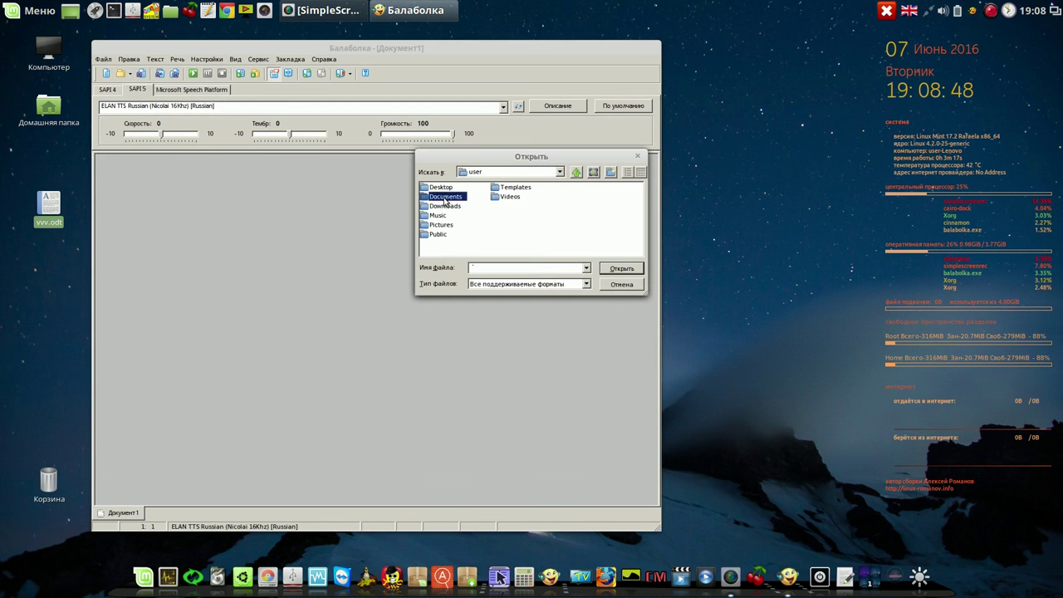
left_click(621, 284)
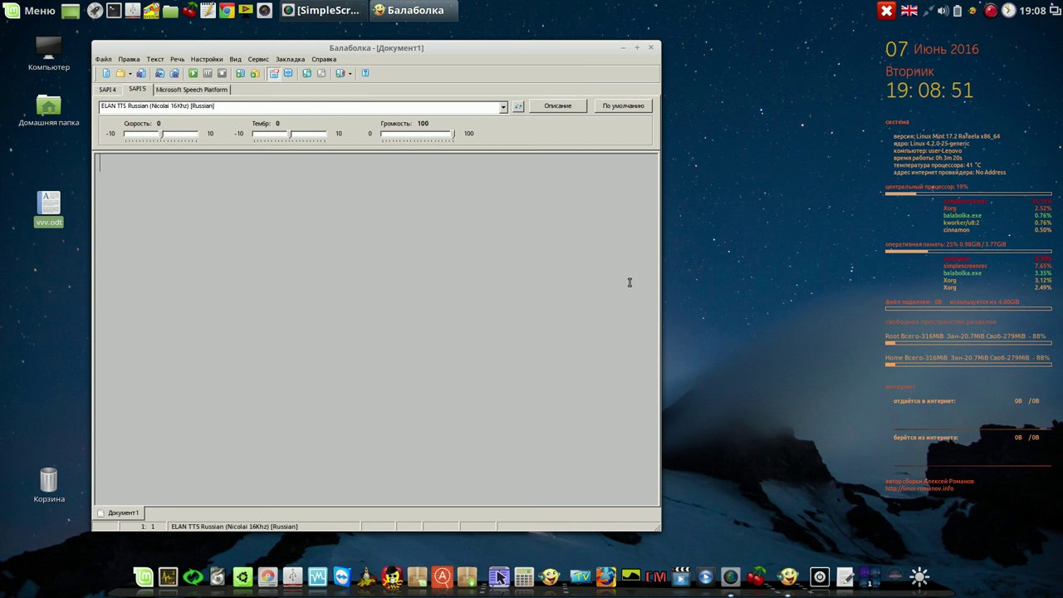
left_click(636, 47)
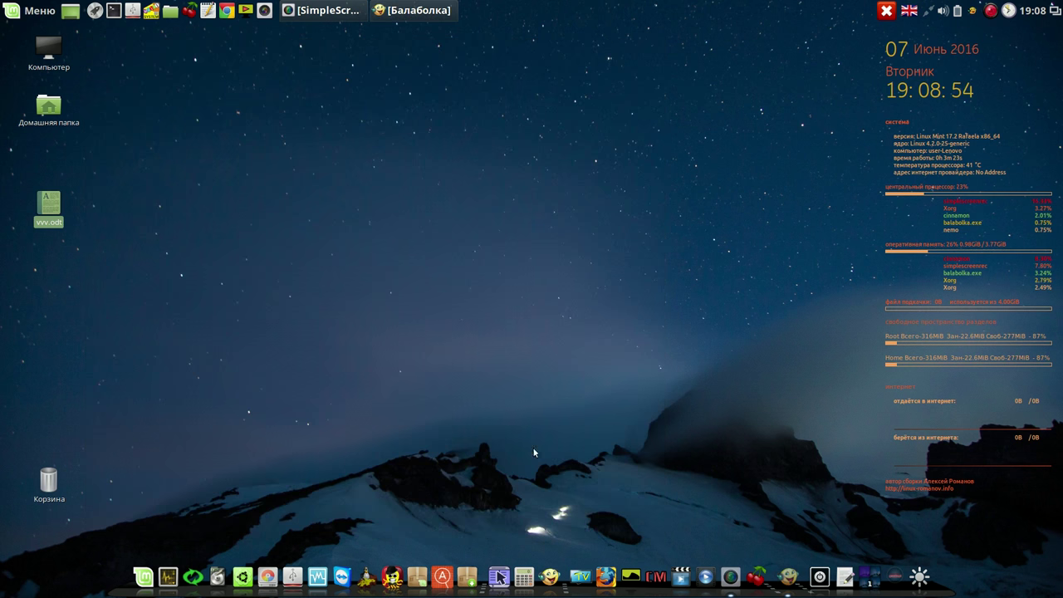
Launch Krusader and open the folder /home/user/Documents in its active pane
left_click(501, 570)
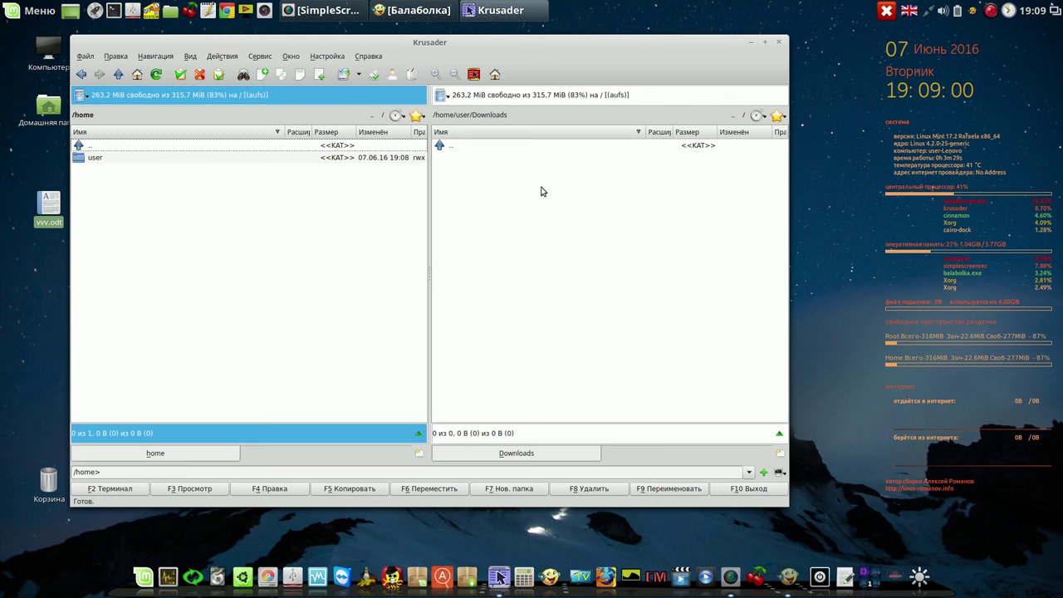
double_click(93, 158)
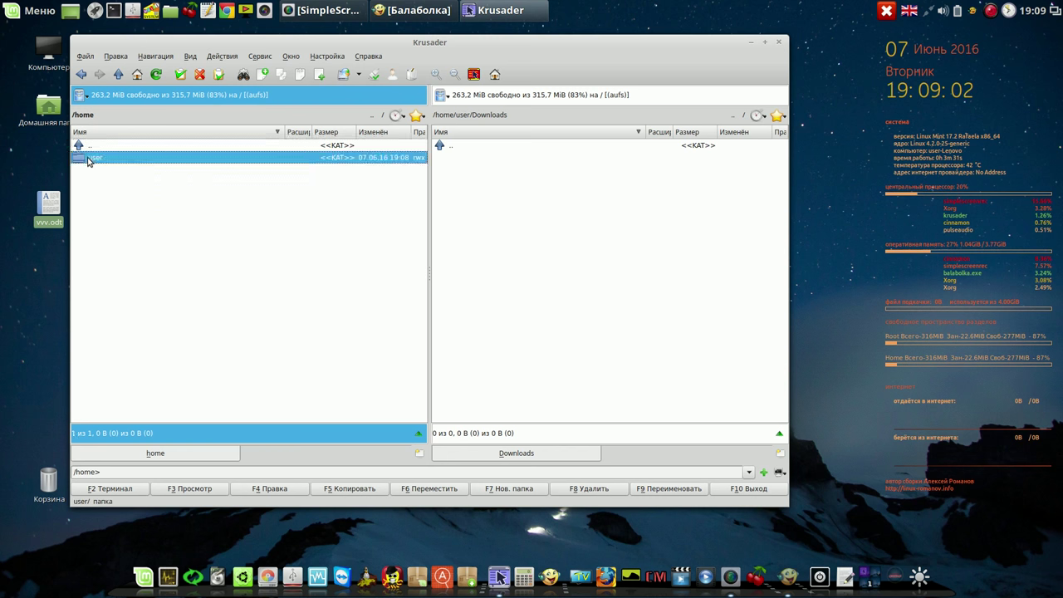
left_click(425, 330)
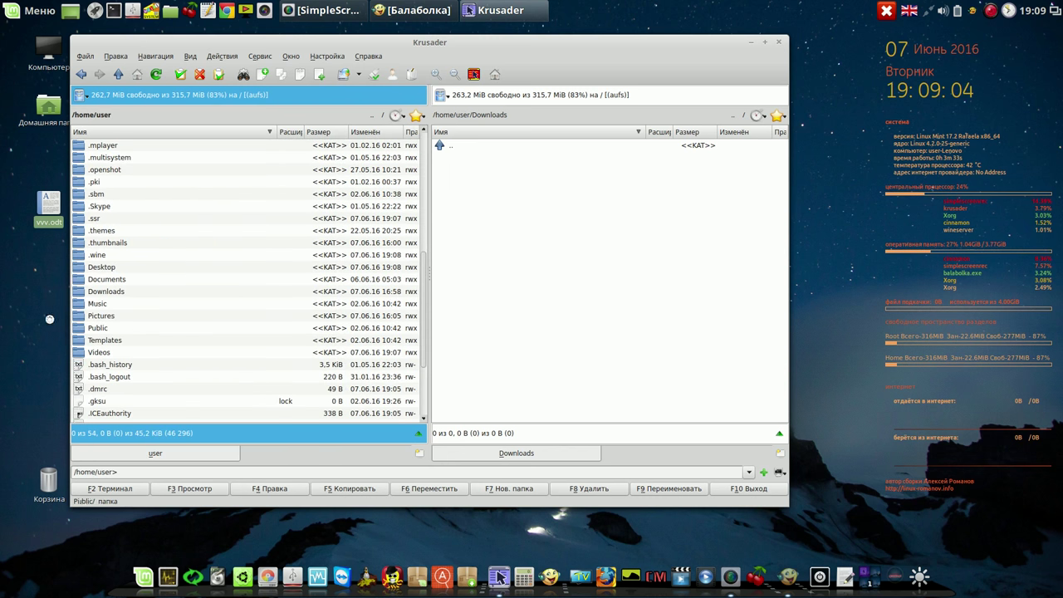
double_click(87, 280)
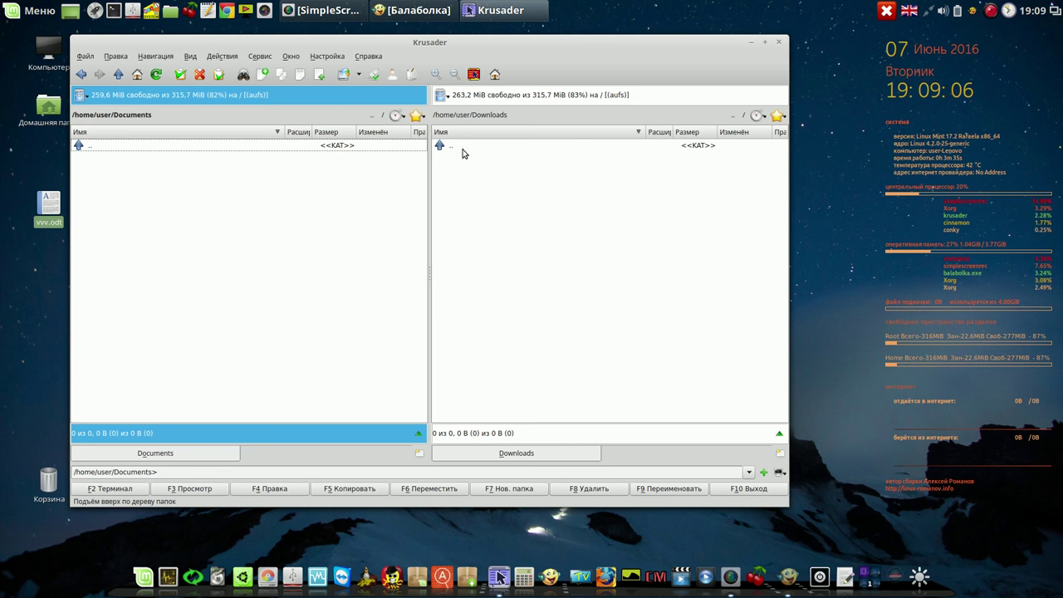
In Krusader's other pane, mount the 300,0 GiB SB@home volume and open its user/Documents/proba folder
left_click(441, 96)
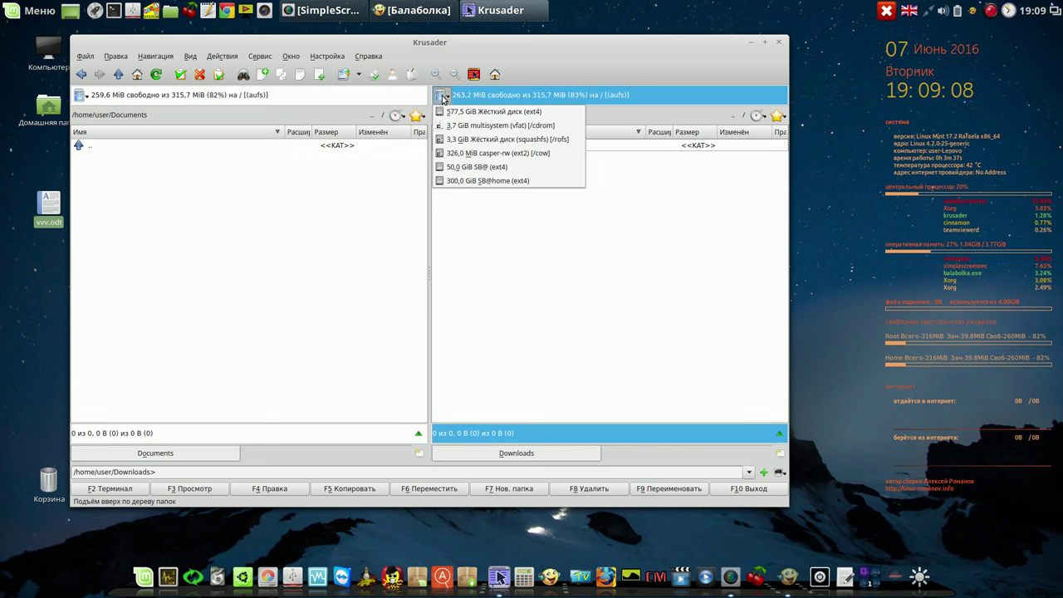
left_click(471, 180)
double_click(456, 170)
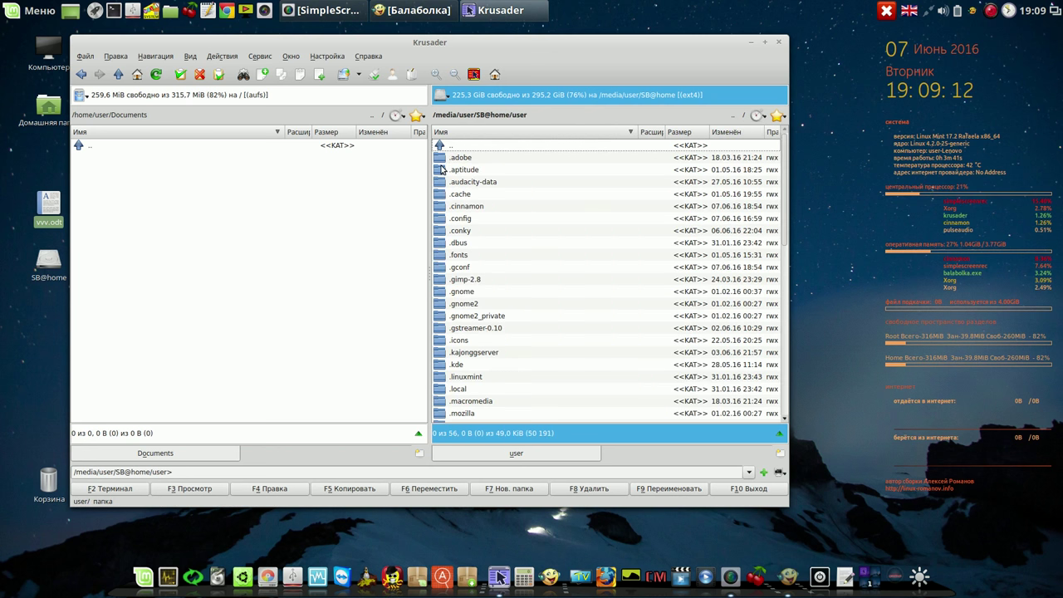
left_click(784, 333)
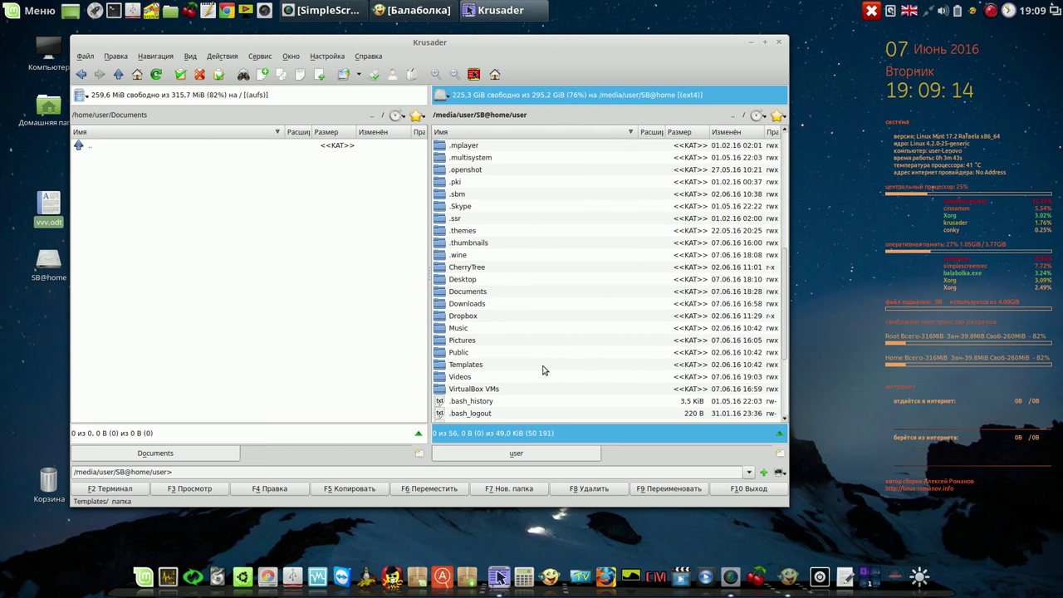
double_click(443, 294)
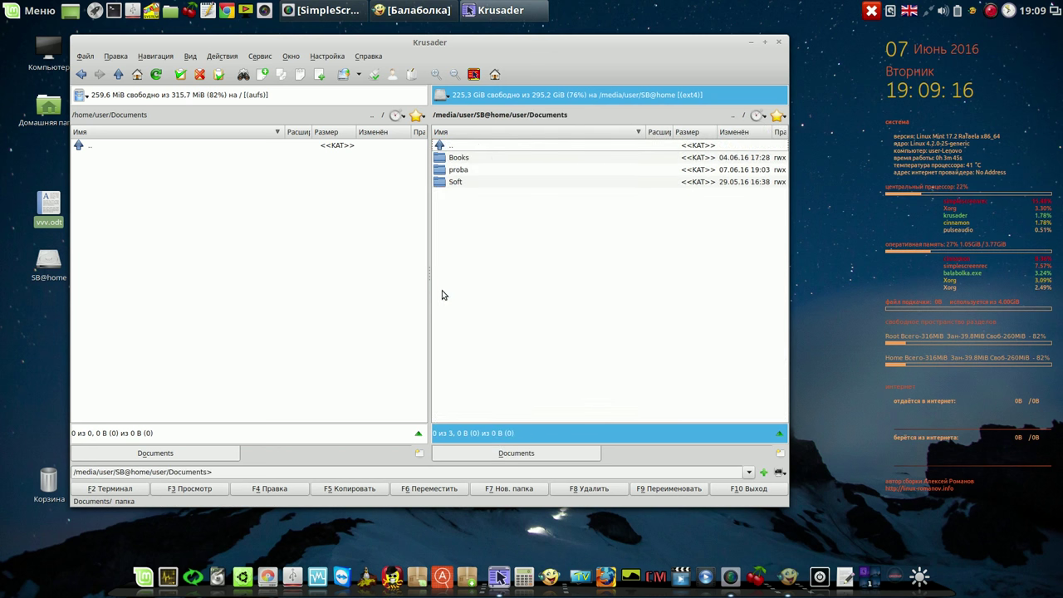
double_click(440, 170)
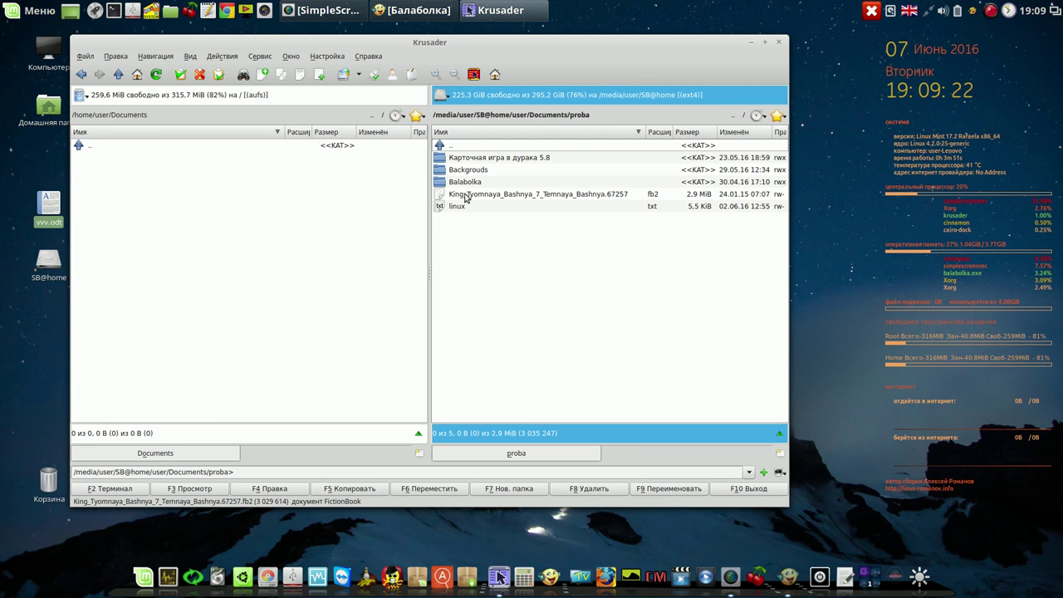
Copy the file King_Tyomnaya_Bashnya_7_Temnaya_Bashnya.67257.fb2 from the proba folder to /home/user/Documents
left_click(466, 197)
left_click(368, 489)
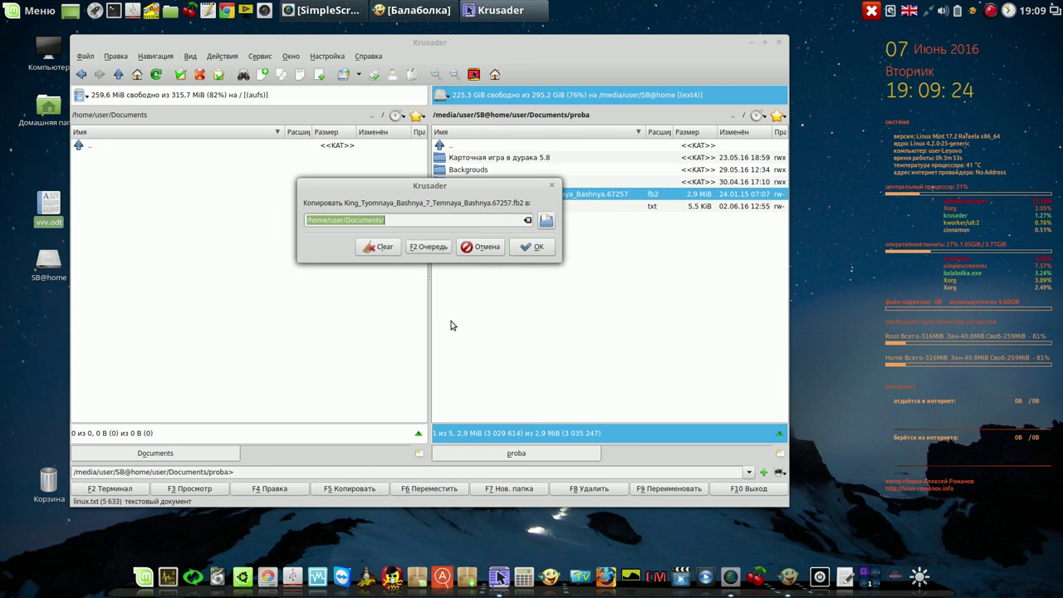
left_click(522, 250)
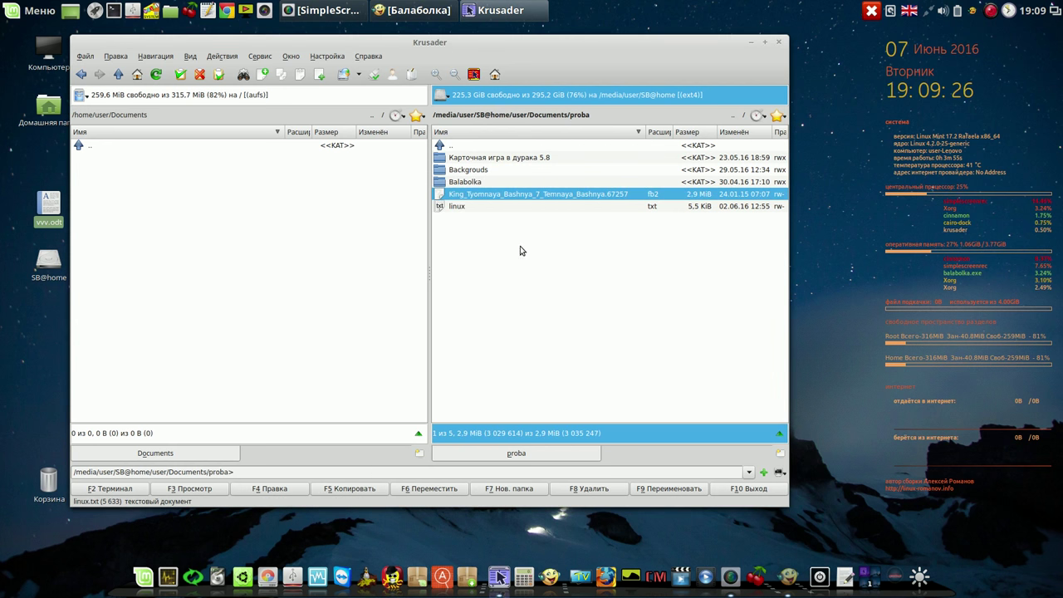
Copy Elan Nicolai.msi from the Balabolka folder inside proba to /home/user/Documents, and close Krusader
double_click(474, 183)
left_click(463, 181)
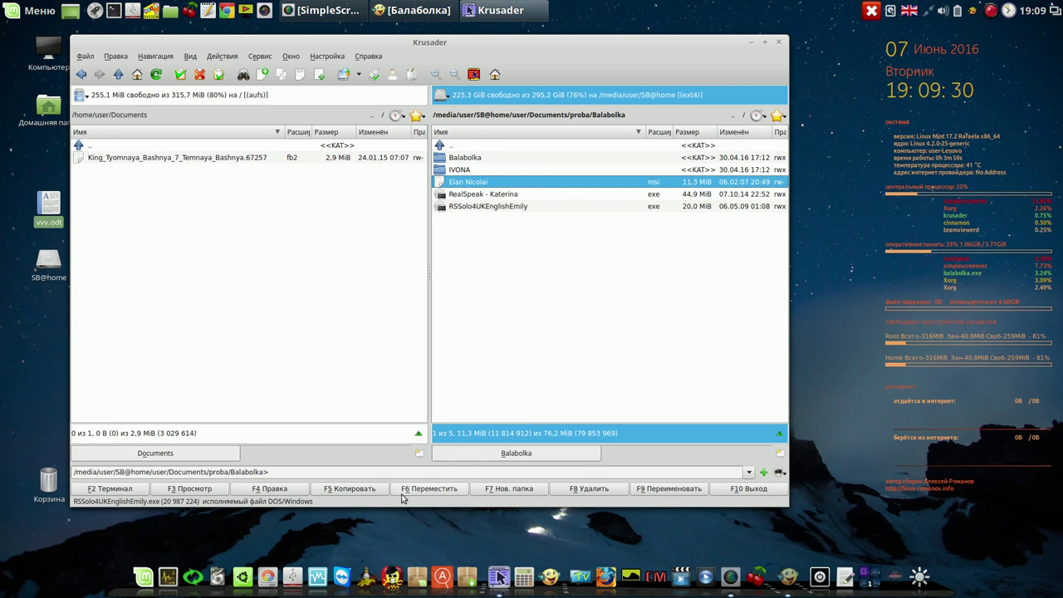
left_click(349, 488)
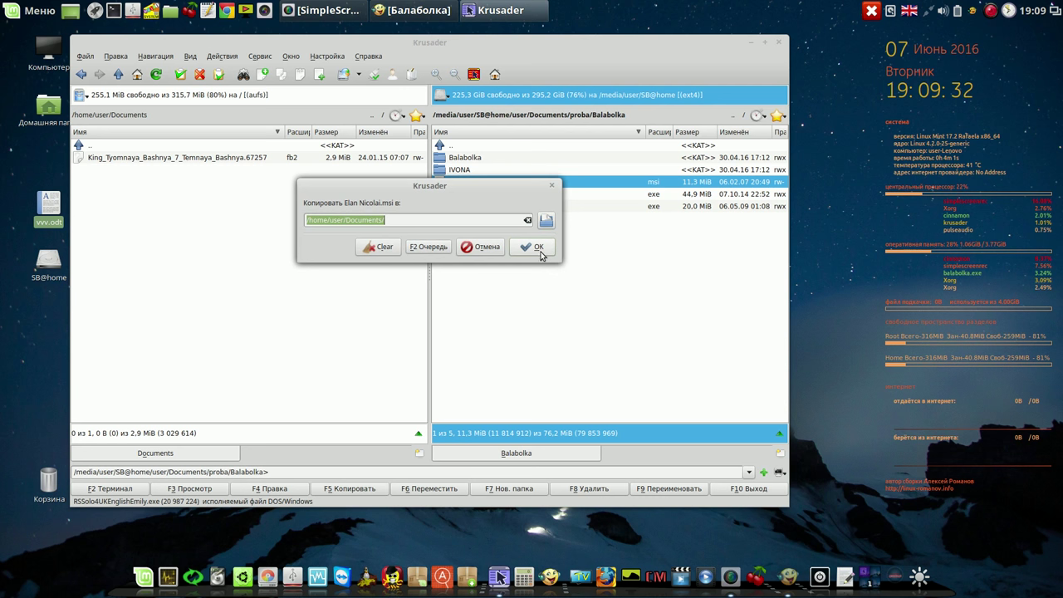
left_click(541, 252)
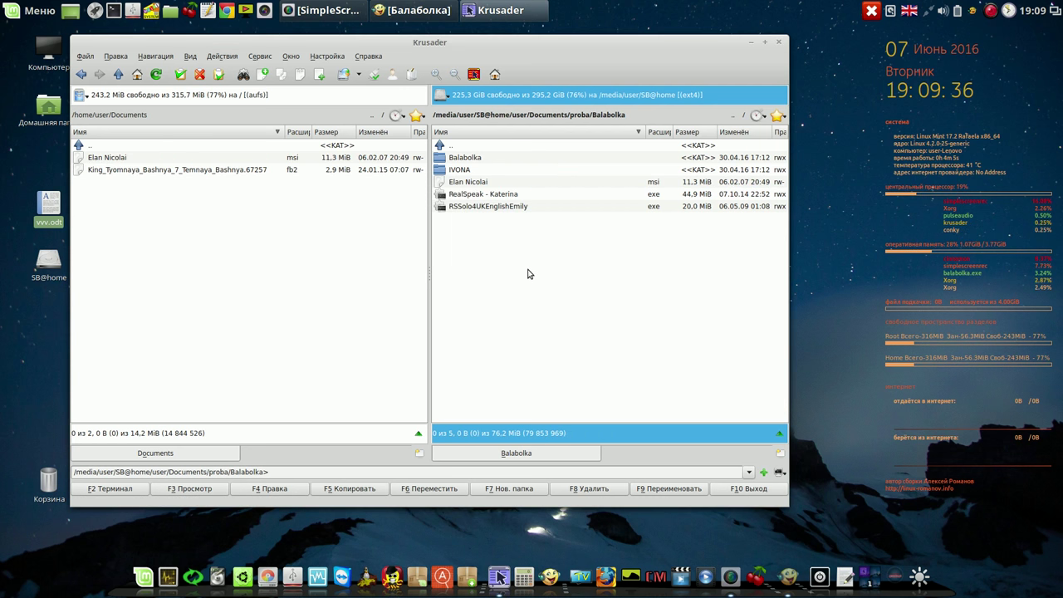
left_click(777, 42)
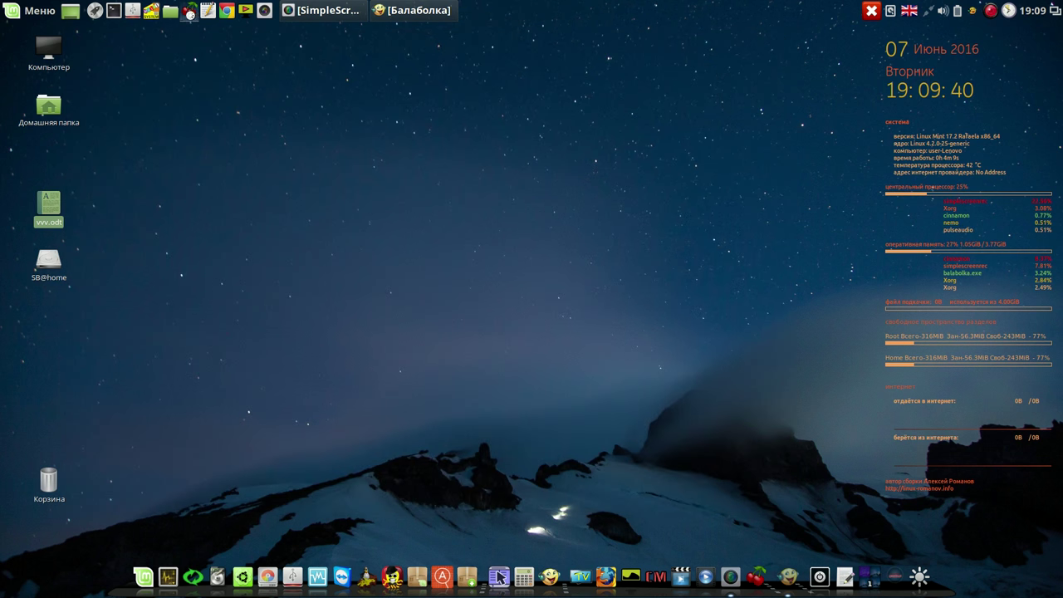
left_click(169, 10)
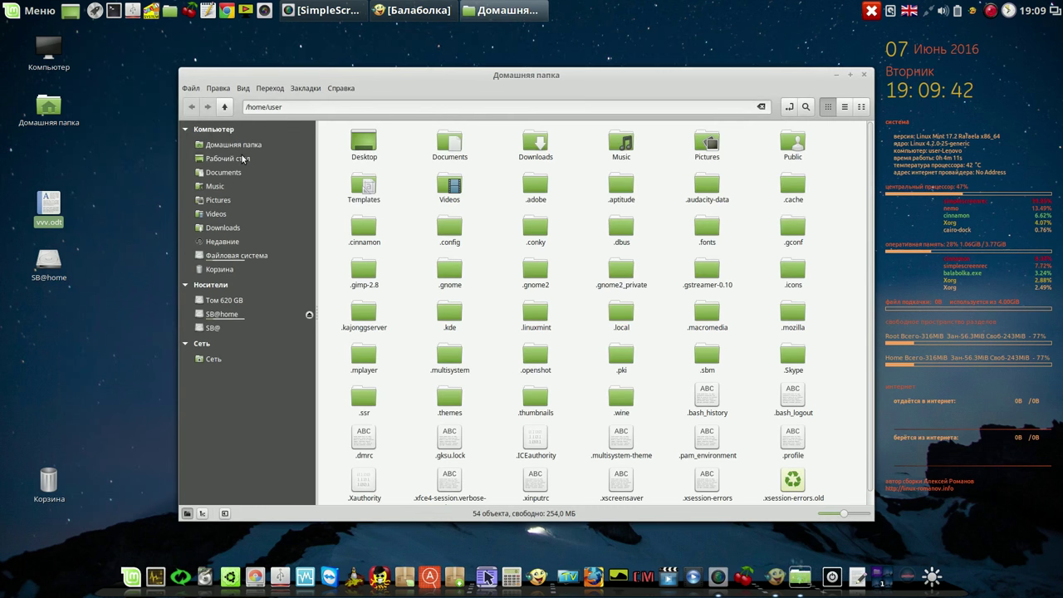
left_click(237, 171)
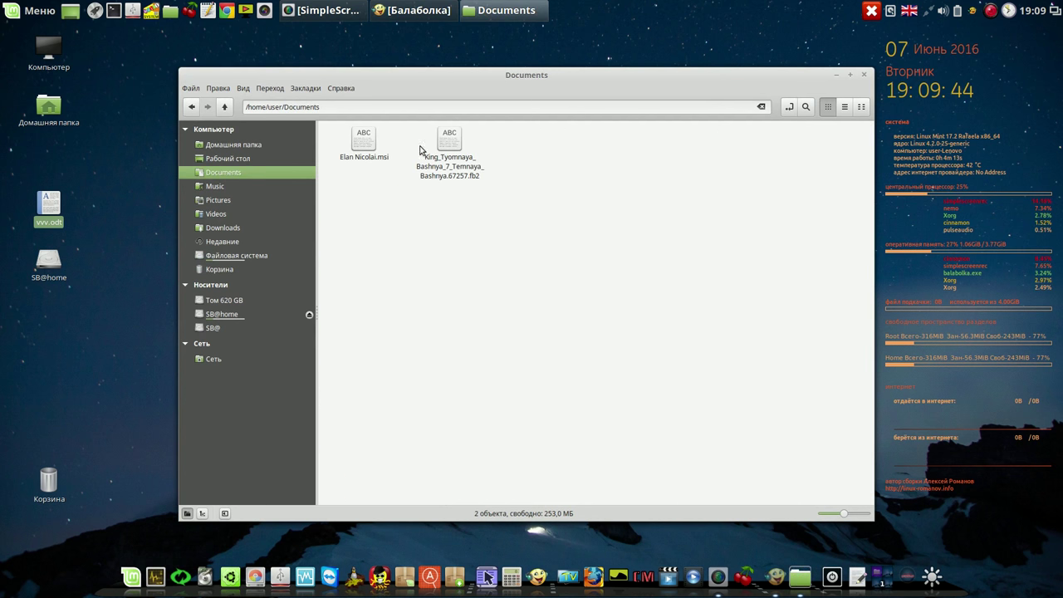
left_click(369, 145)
right_click(368, 145)
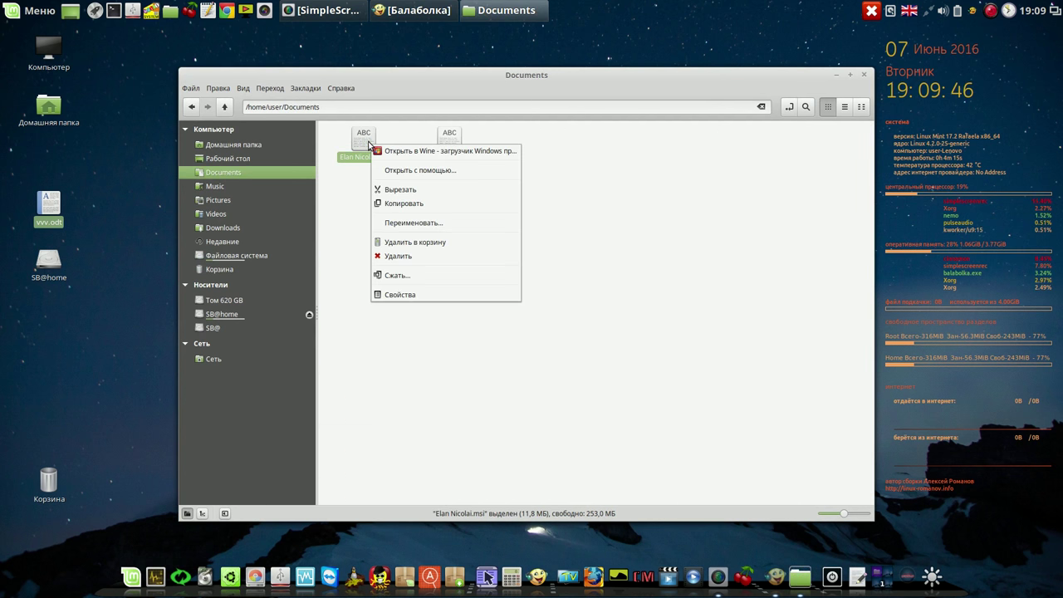
left_click(390, 149)
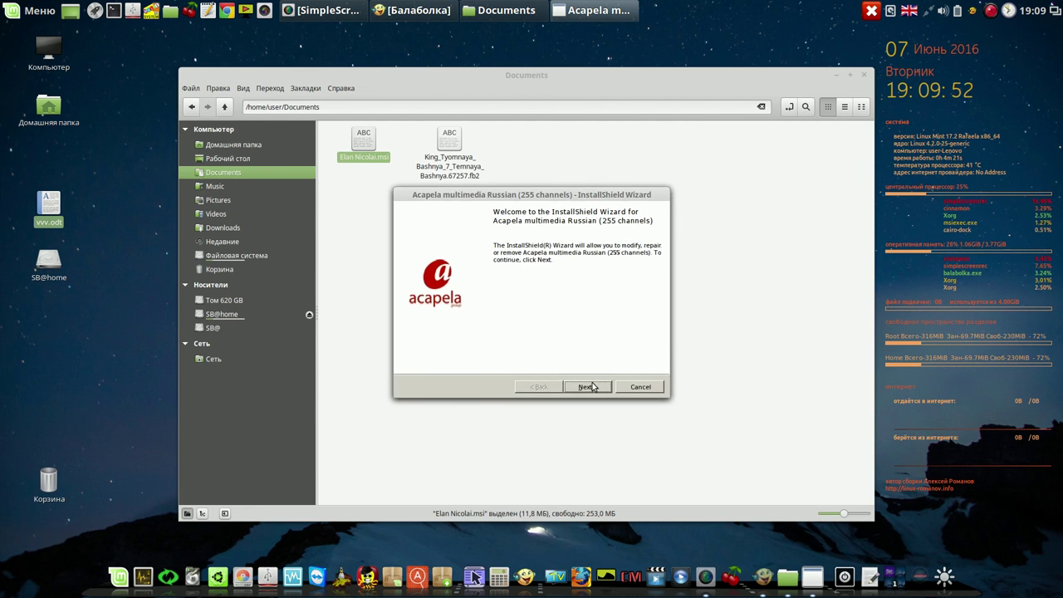
Run the Repair option of the Acapela multimedia Russian (255 channels) installer, finish the wizard, and close the Documents folder
left_click(591, 386)
left_click(413, 291)
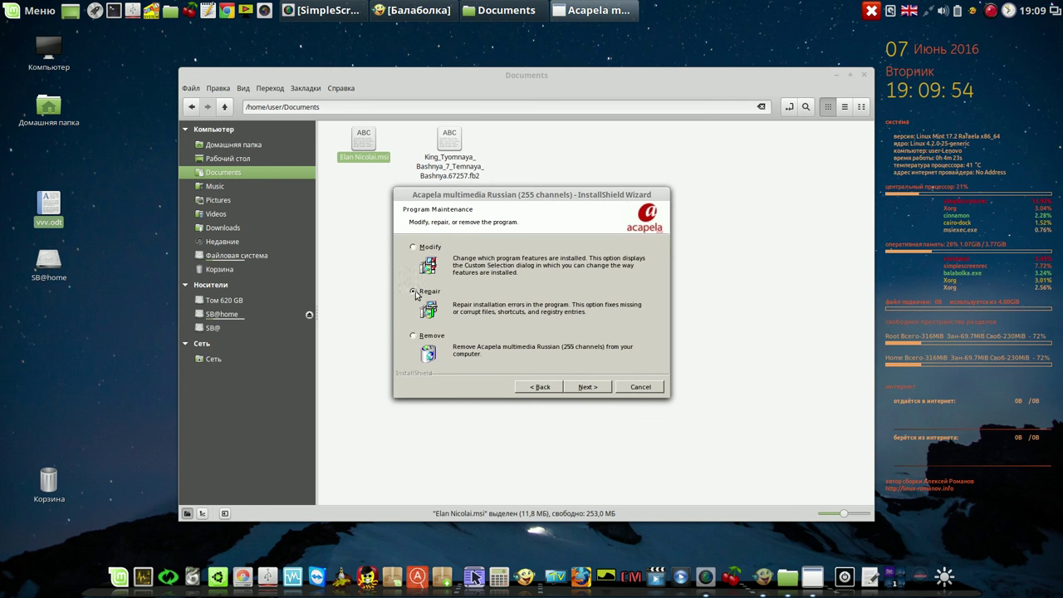
left_click(591, 388)
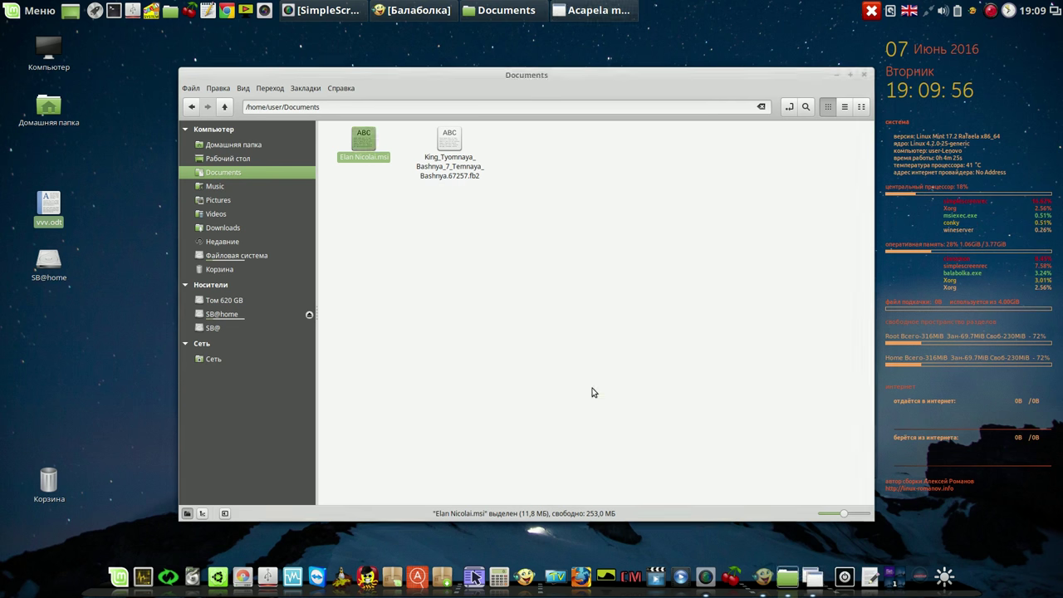
left_click(591, 387)
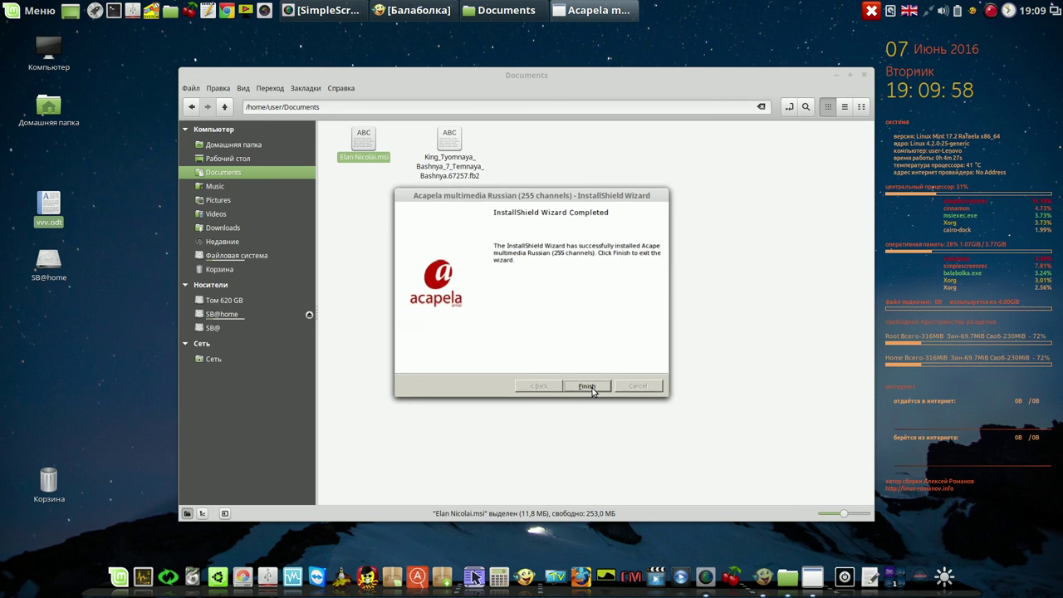
left_click(590, 384)
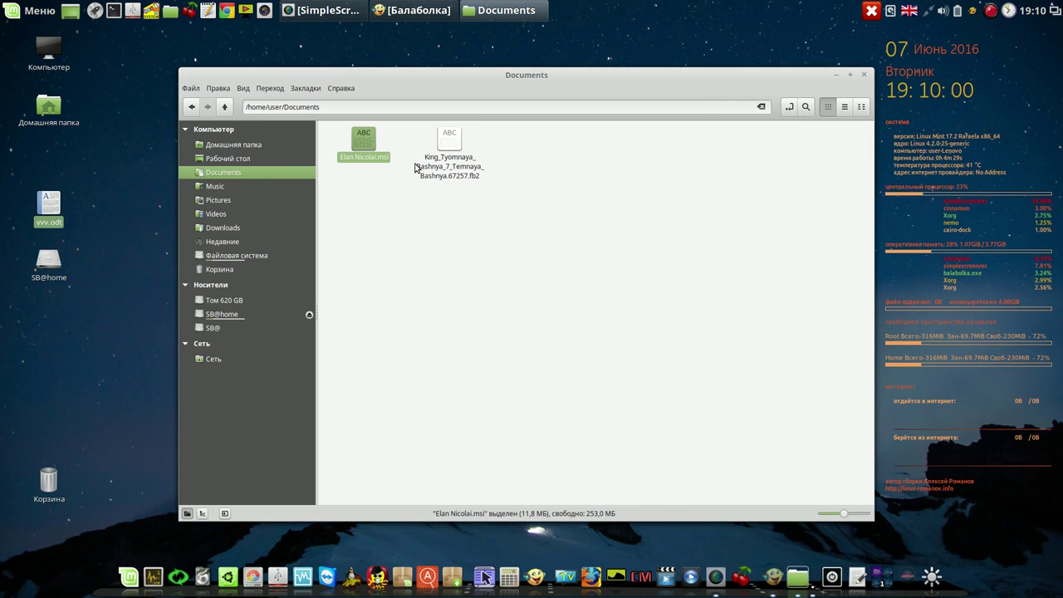
left_click(863, 76)
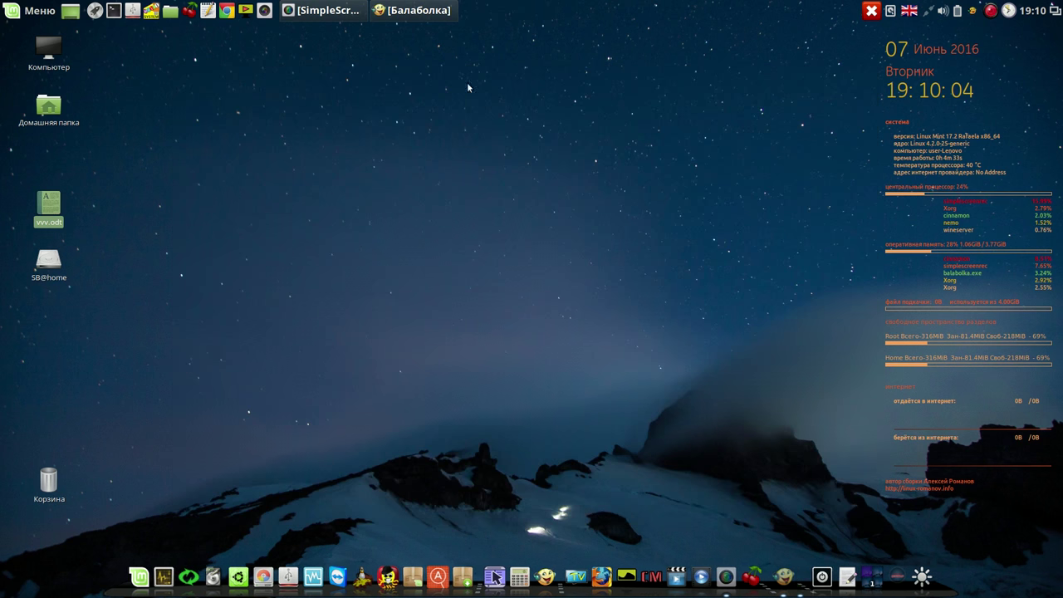
Switch to Balabolka and select the SAPI 5 voice ELAN TTS Russian (Nicolai 16Khz)
left_click(431, 11)
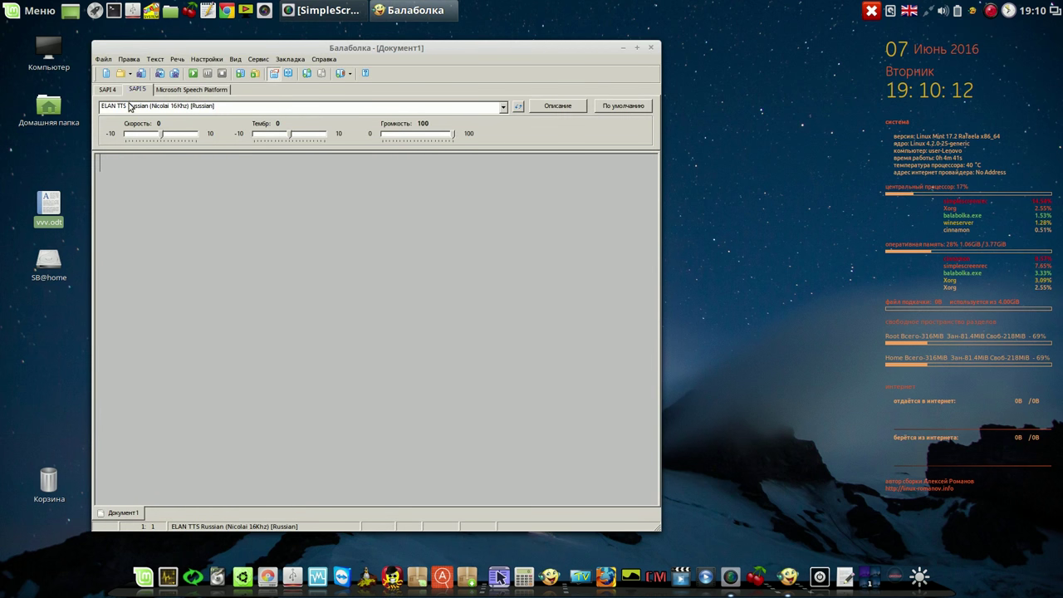
left_click(241, 108)
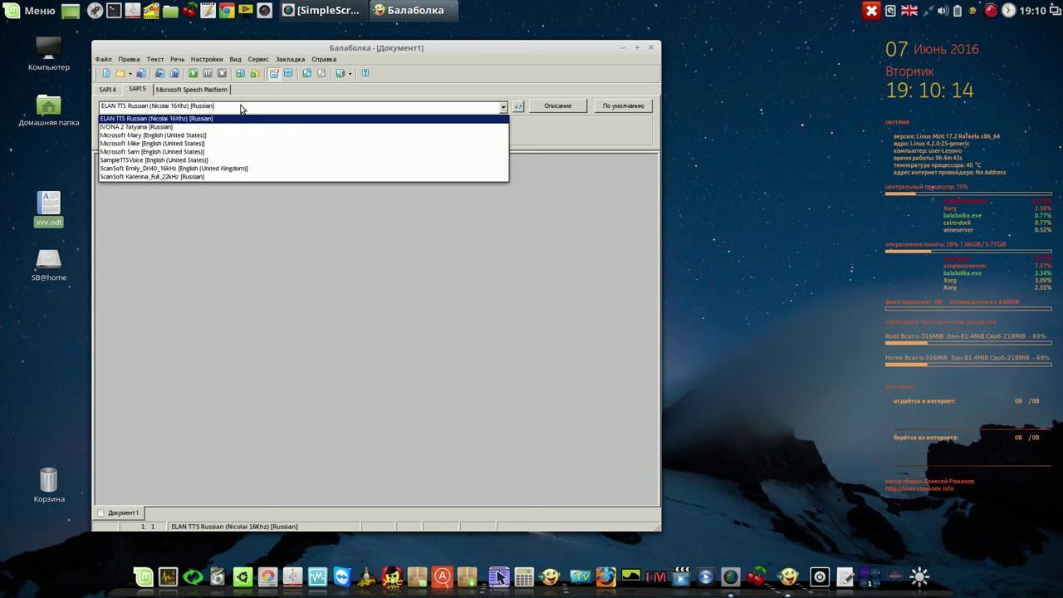
left_click(221, 121)
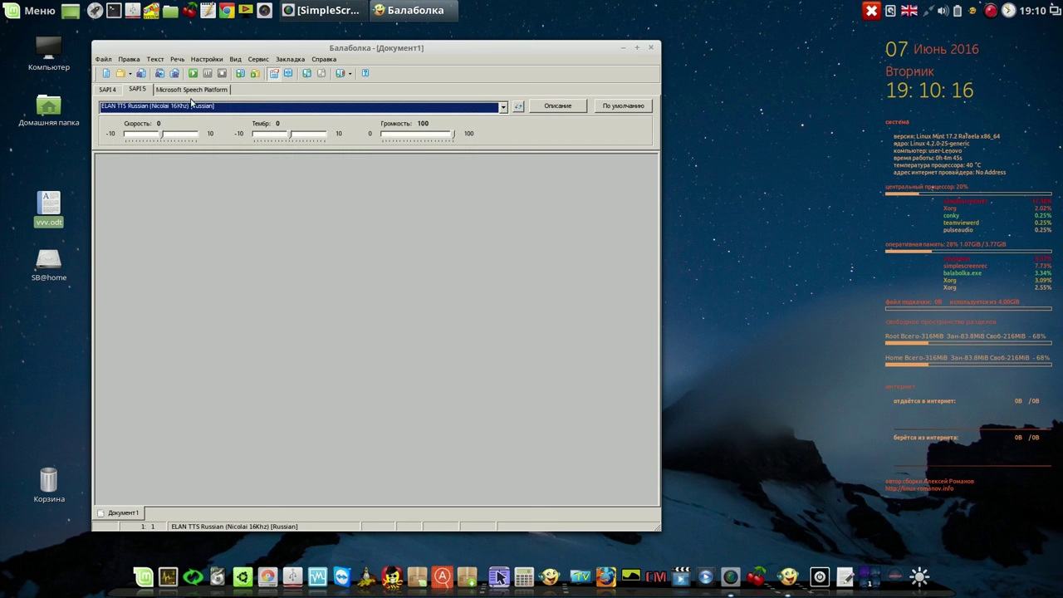
Open the book King_Tyomnaya_Bashnya_7_Temnaya_Bashnya.67257.fb2 from the Documents folder in Balabolka
left_click(121, 74)
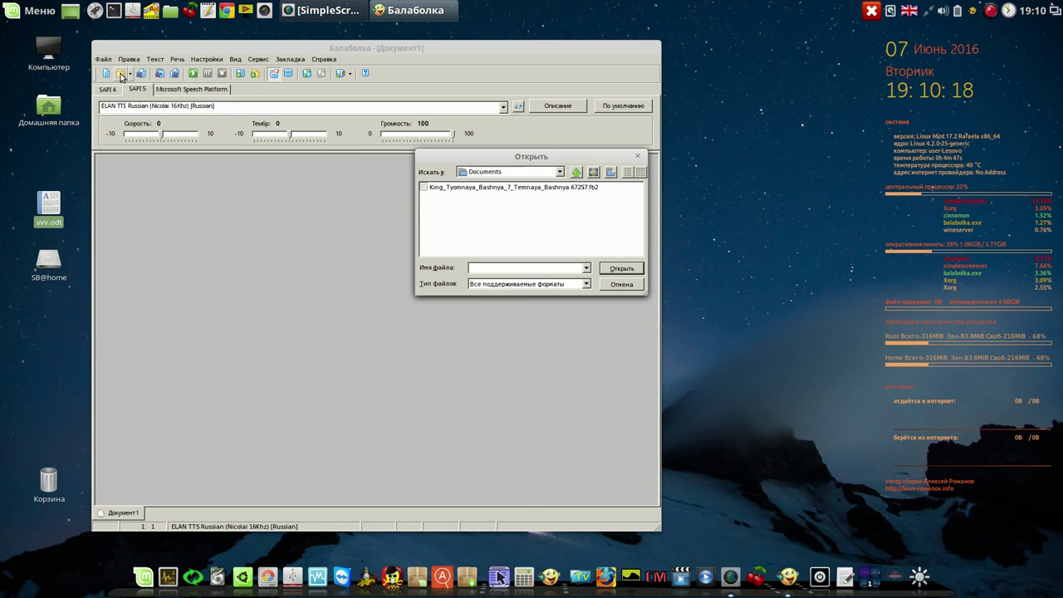
left_click(494, 187)
left_click(622, 268)
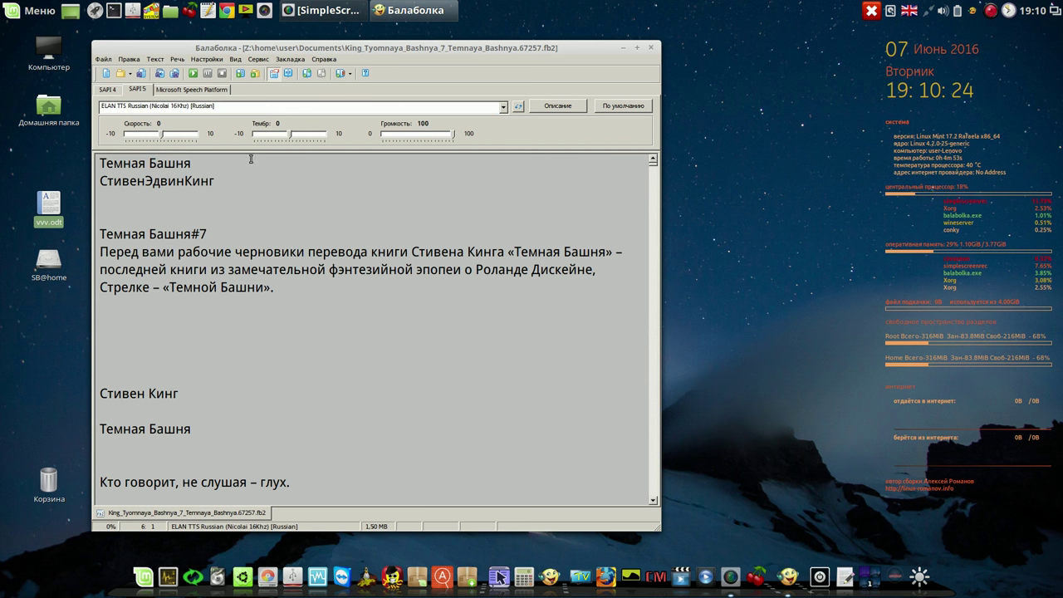
Read the opened book aloud, raise the system volume, stop the reading, and close Balabolka
left_click(193, 73)
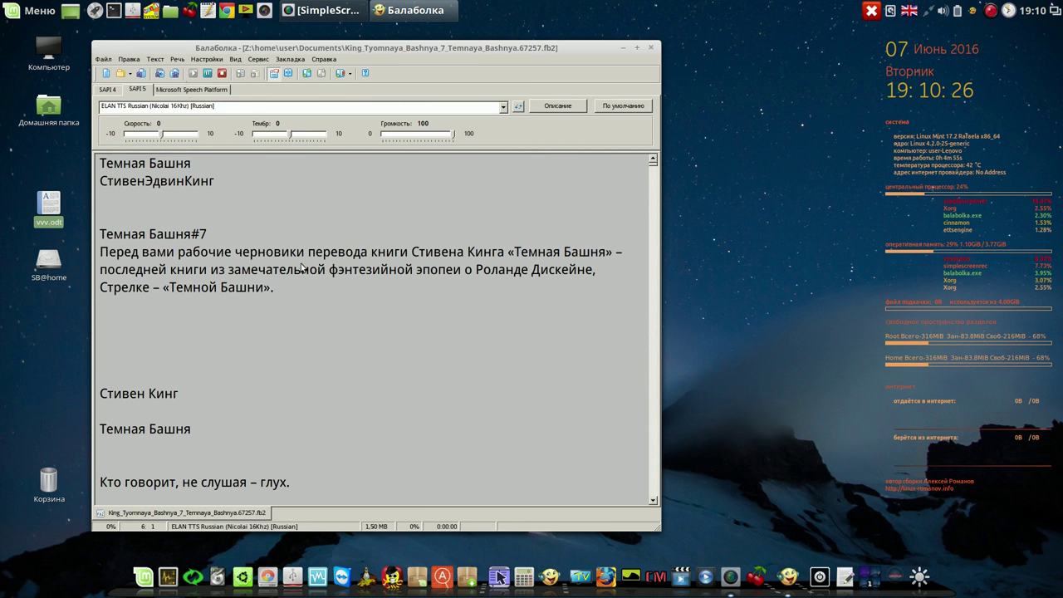
left_click(944, 11)
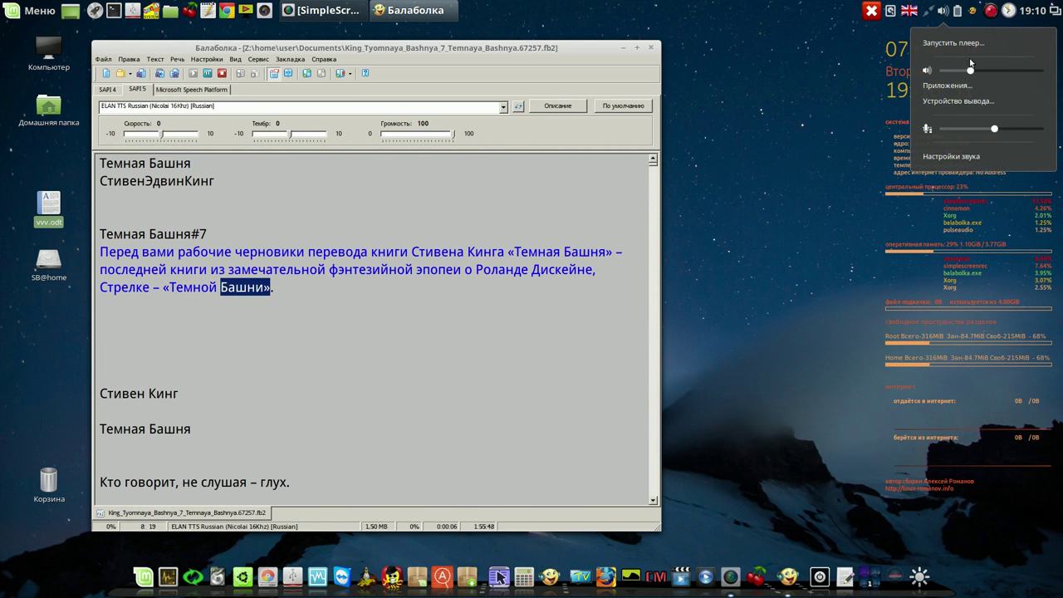
left_click_drag(971, 71, 1000, 72)
left_click(223, 76)
left_click(222, 77)
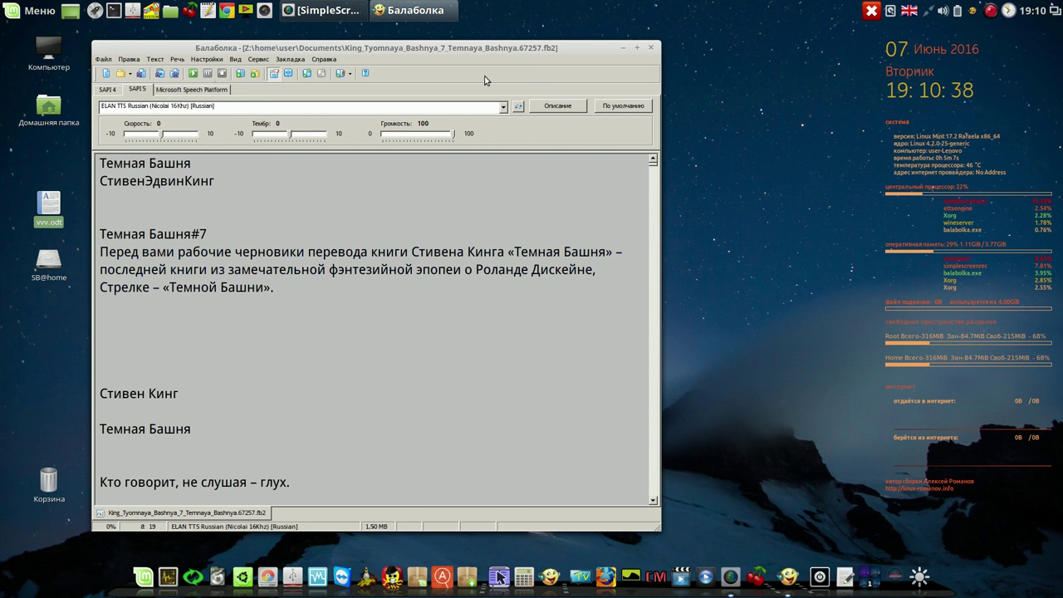
left_click(653, 50)
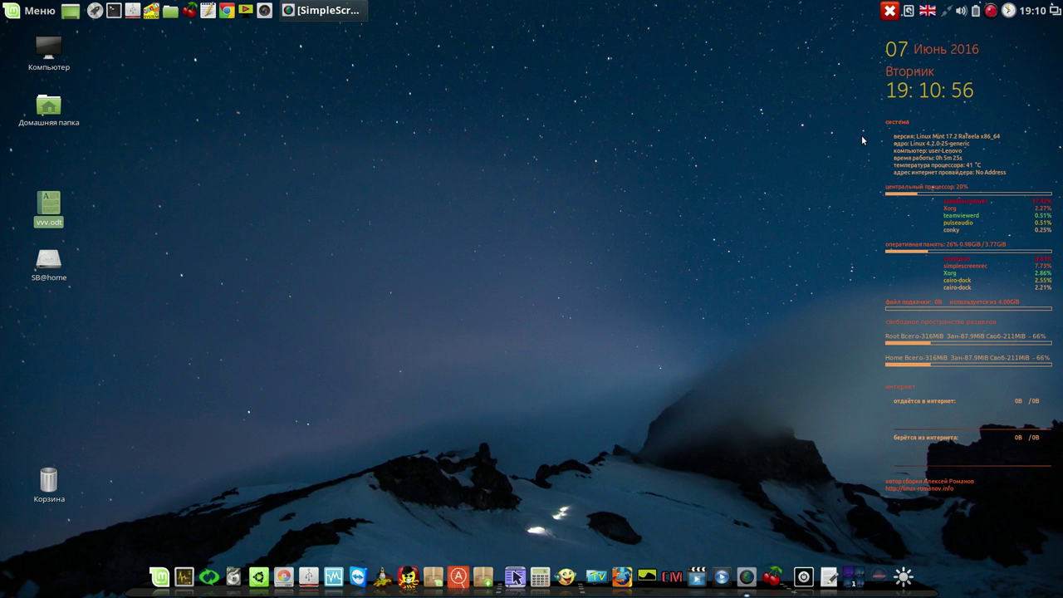
Minimize SimpleScreenRecorder, open the desktop document vvv.odt to check its saved text, and close it
right_click(990, 9)
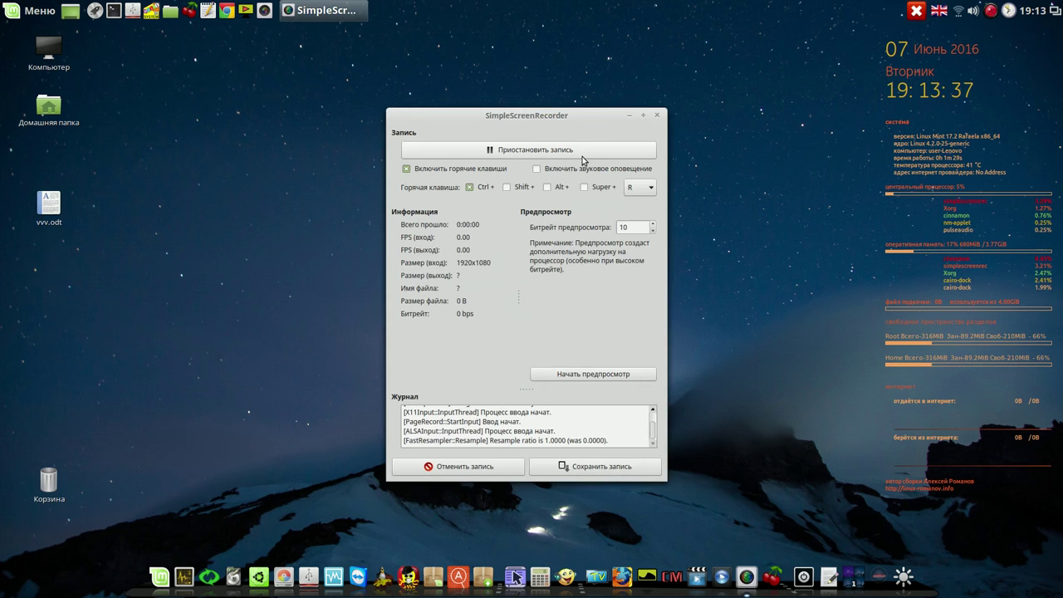
left_click(629, 115)
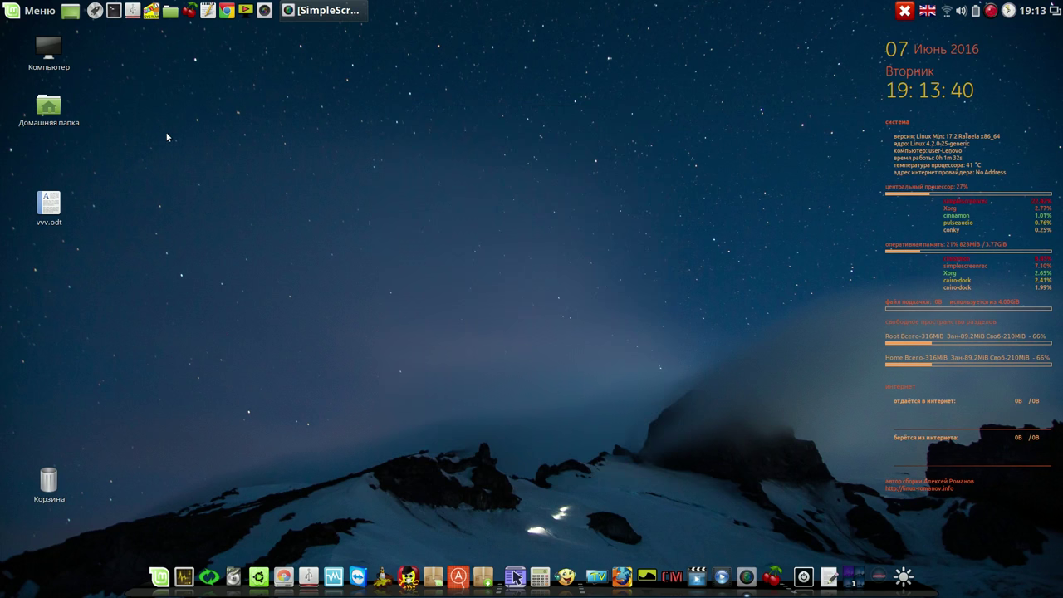
left_click(47, 210)
double_click(46, 209)
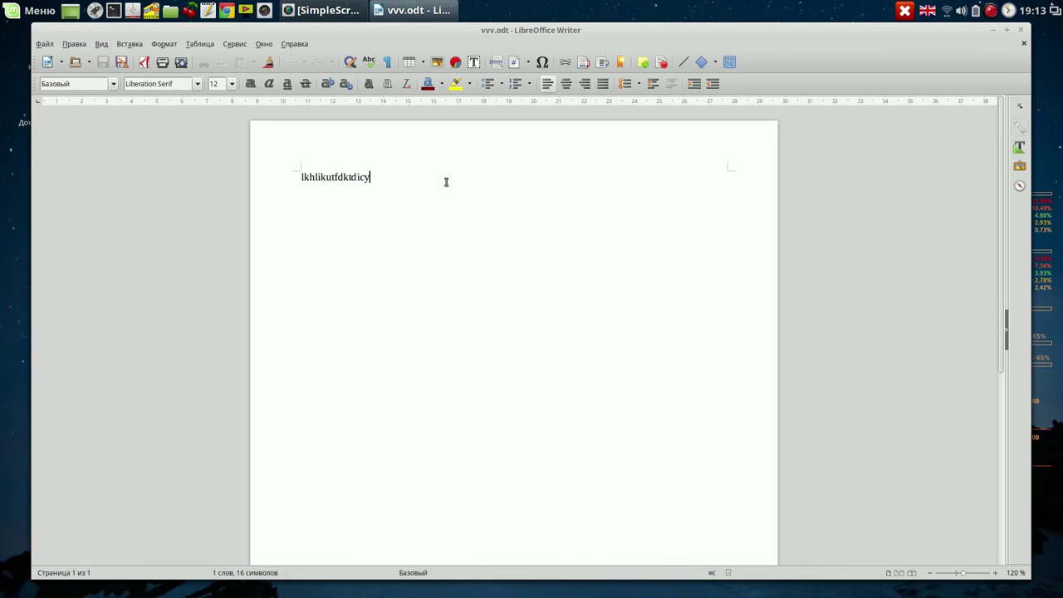
left_click_drag(431, 176, 289, 167)
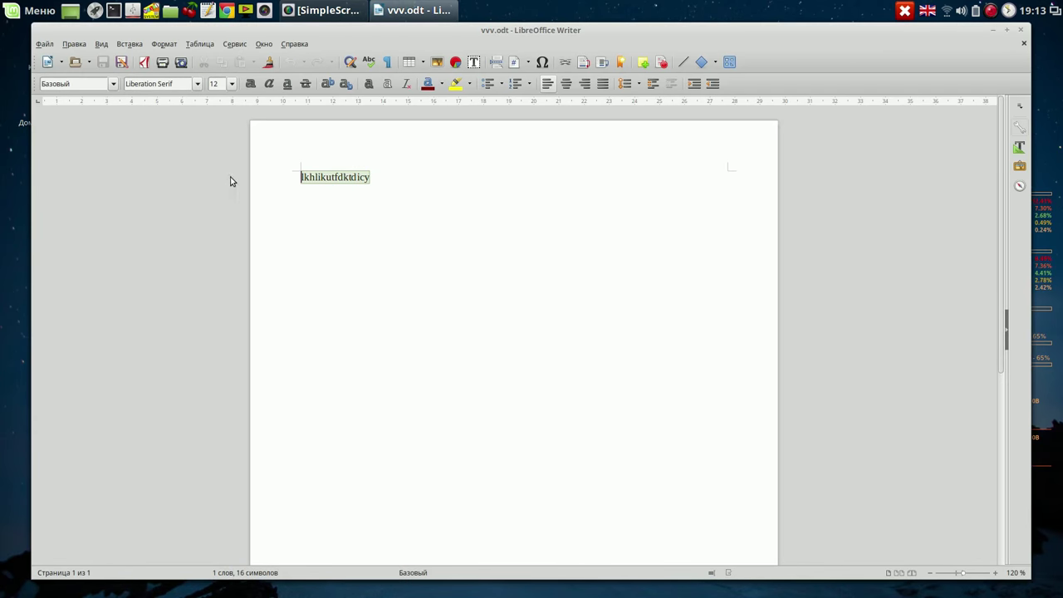
left_click(1021, 31)
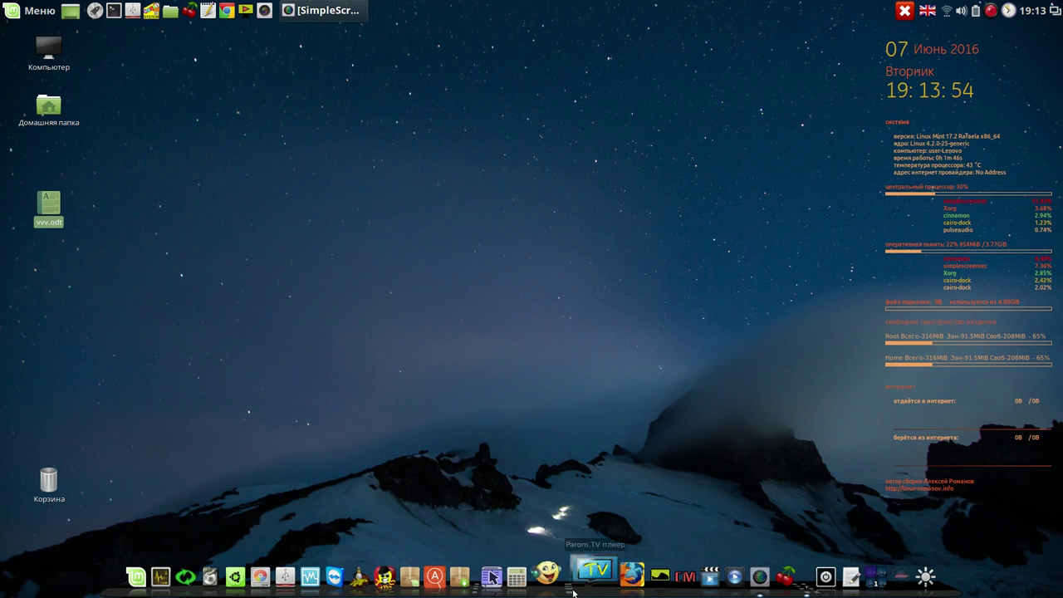
Launch Balabolka, read the book aloud from the paragraph starting "Перед вами", raise the system volume, and stop the reading
left_click(565, 571)
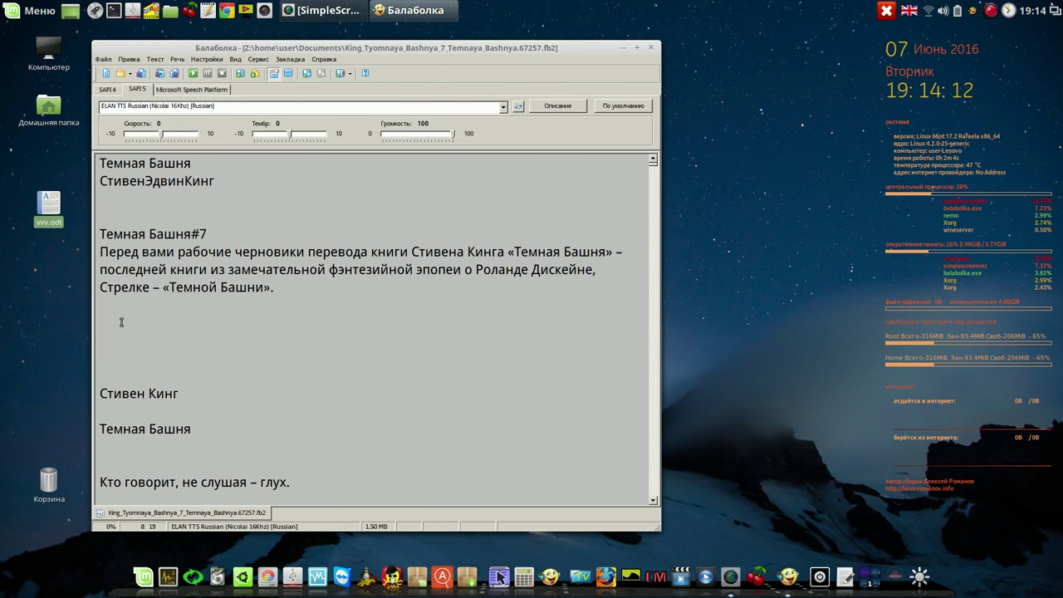
left_click(101, 252)
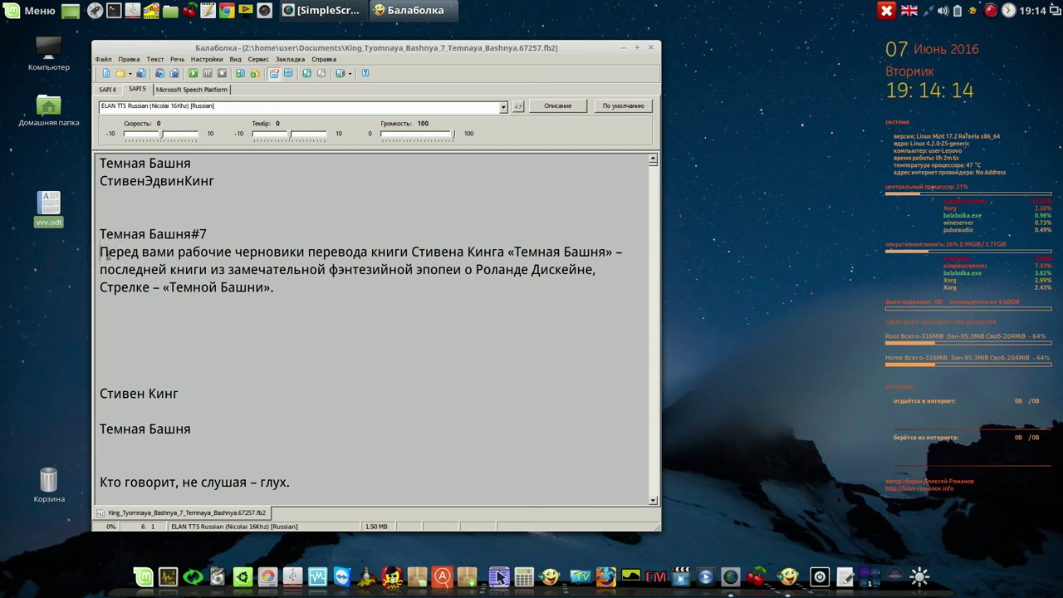
left_click(193, 73)
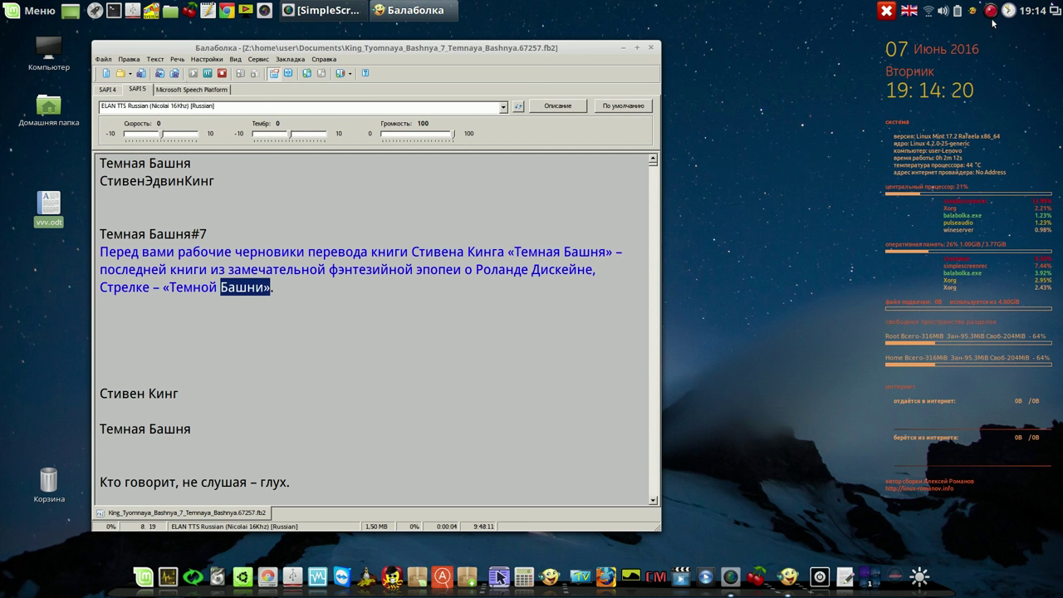
left_click(944, 11)
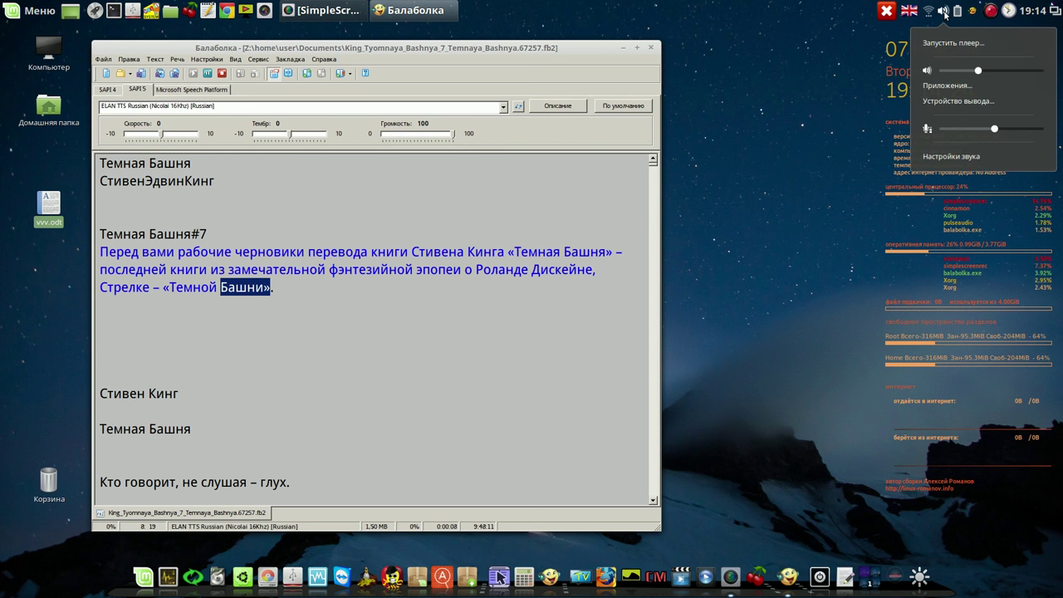
left_click_drag(978, 71, 1007, 73)
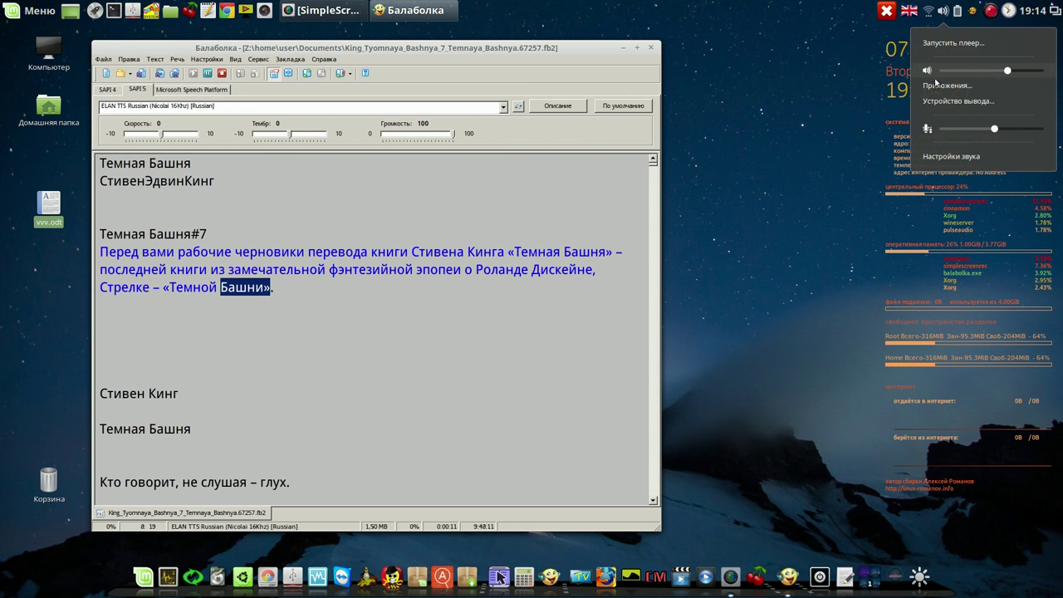
left_click(222, 75)
left_click(223, 75)
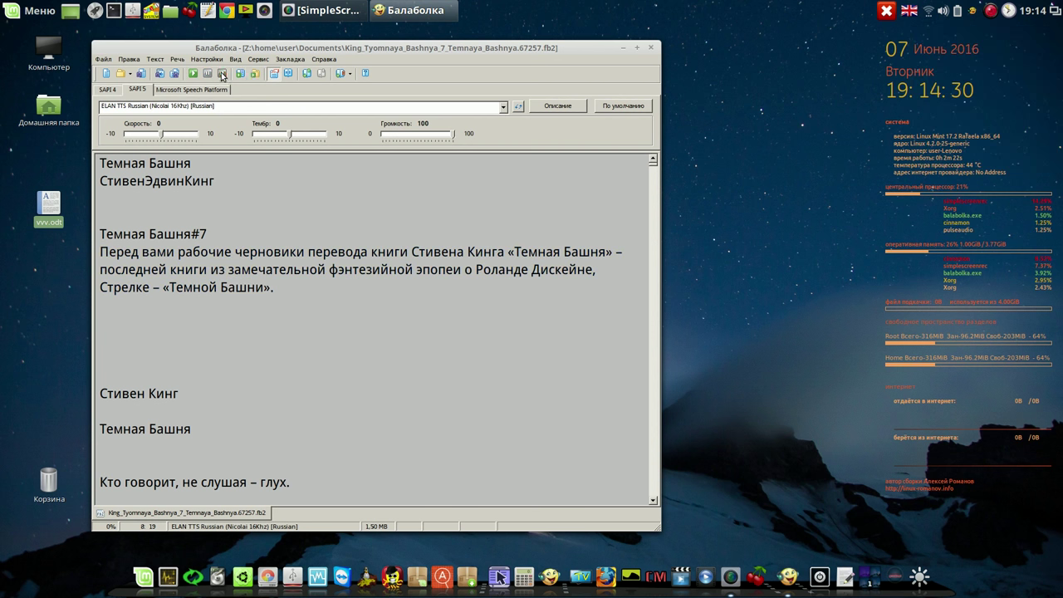
Insert a quick bookmark at the current place in the book and close Balabolka
left_click(290, 60)
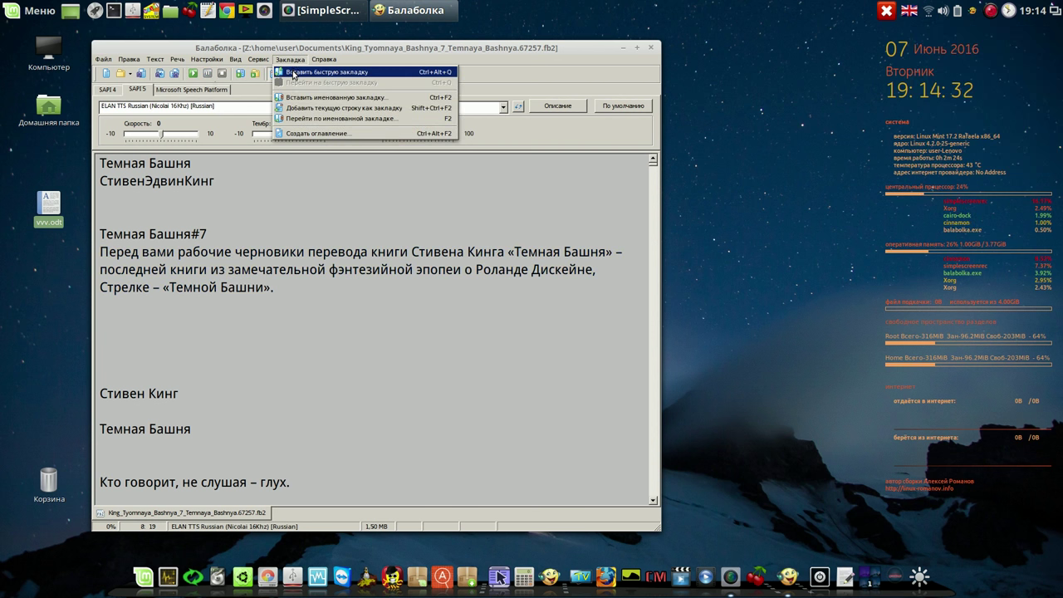
left_click(293, 73)
left_click(650, 48)
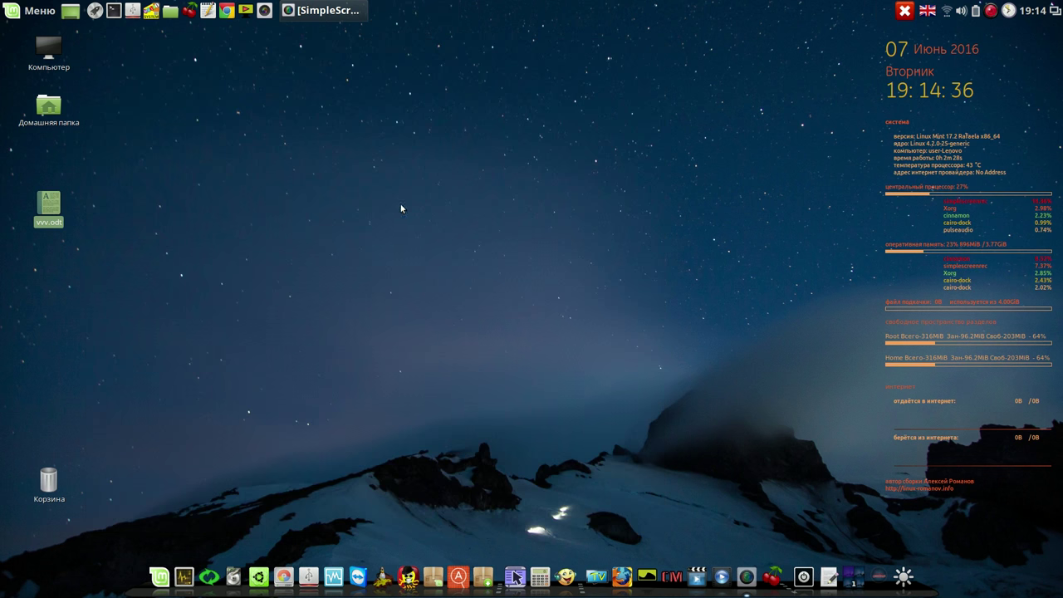
left_click(352, 213)
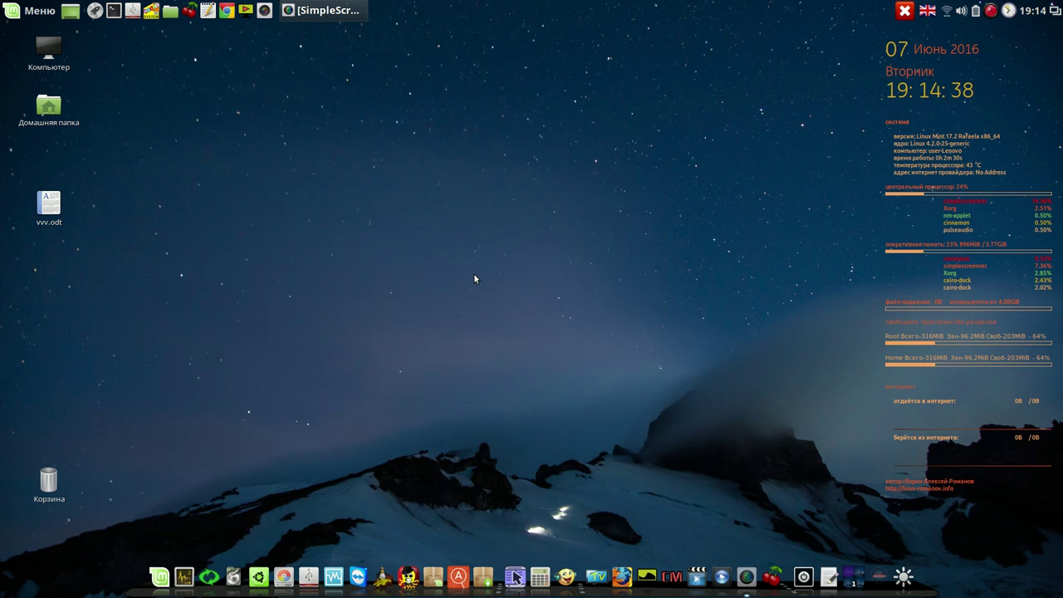